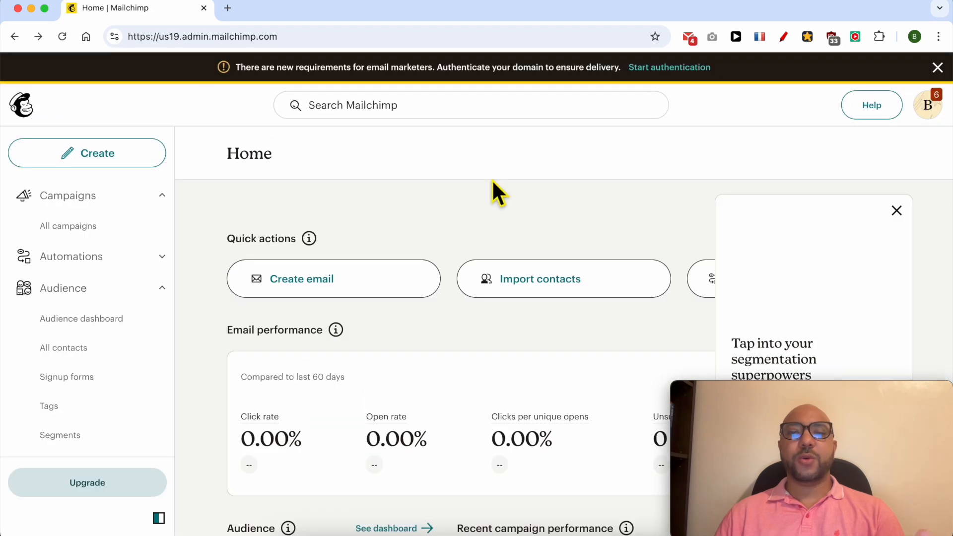
# Open the list of all audience contacts and sort it by email marketing status.
pyautogui.click(91, 352)
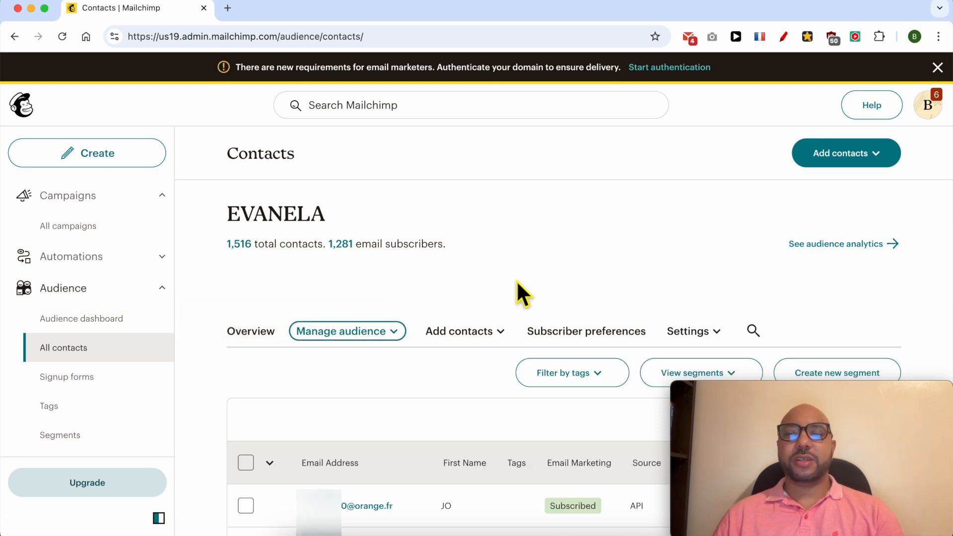
pyautogui.scroll(-3, 519, 291)
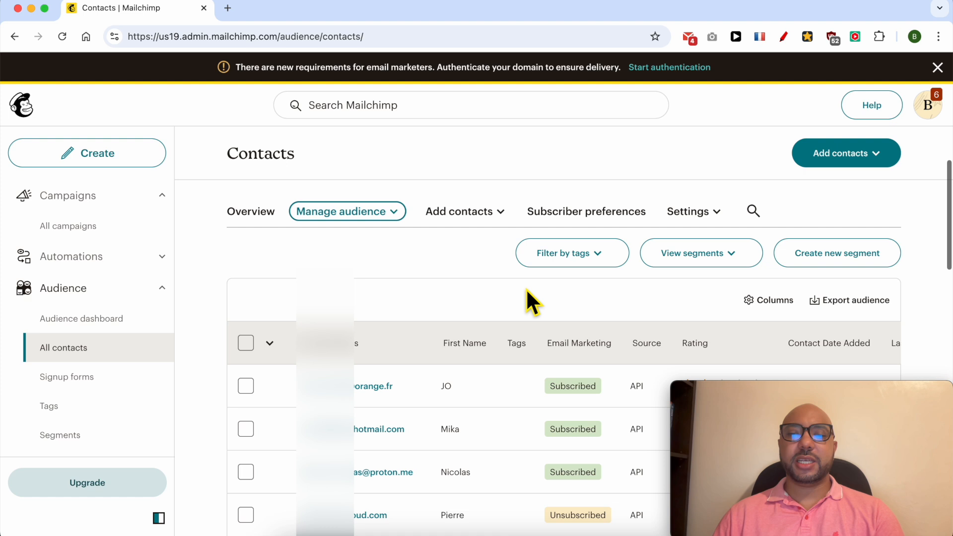
pyautogui.click(588, 347)
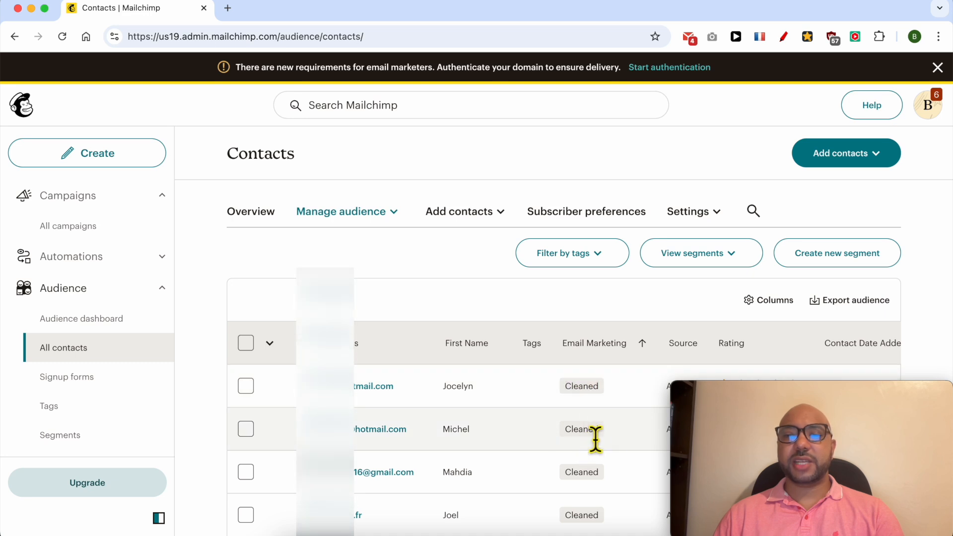
# Select the first nine contacts with the Cleaned status as one continuous range in the contact table.
pyautogui.scroll(-5, 592, 426)
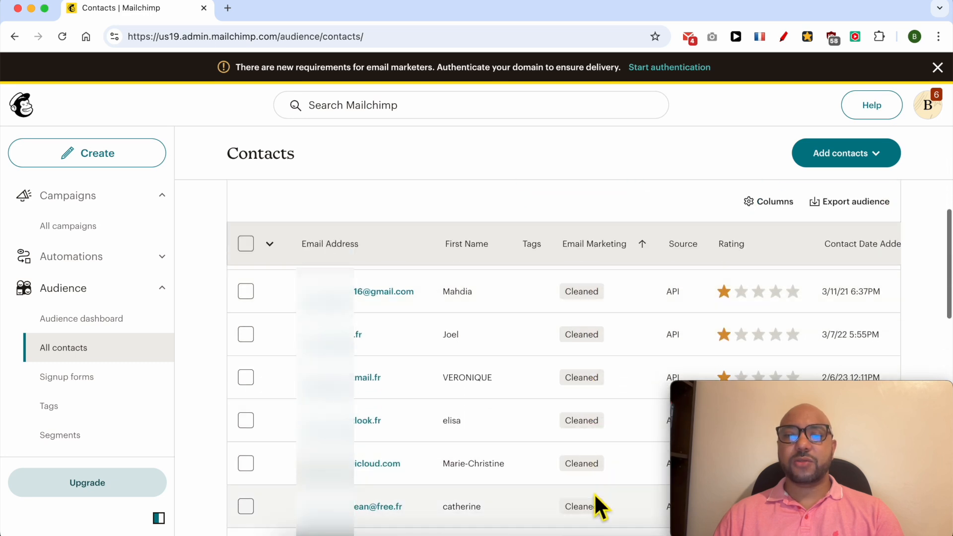
pyautogui.scroll(-1, 606, 505)
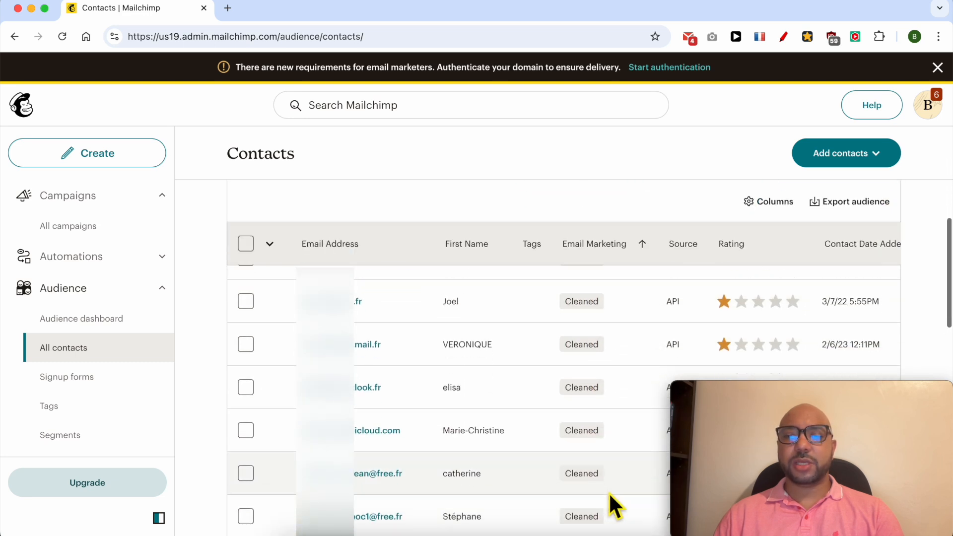
pyautogui.click(247, 517)
pyautogui.click(247, 474)
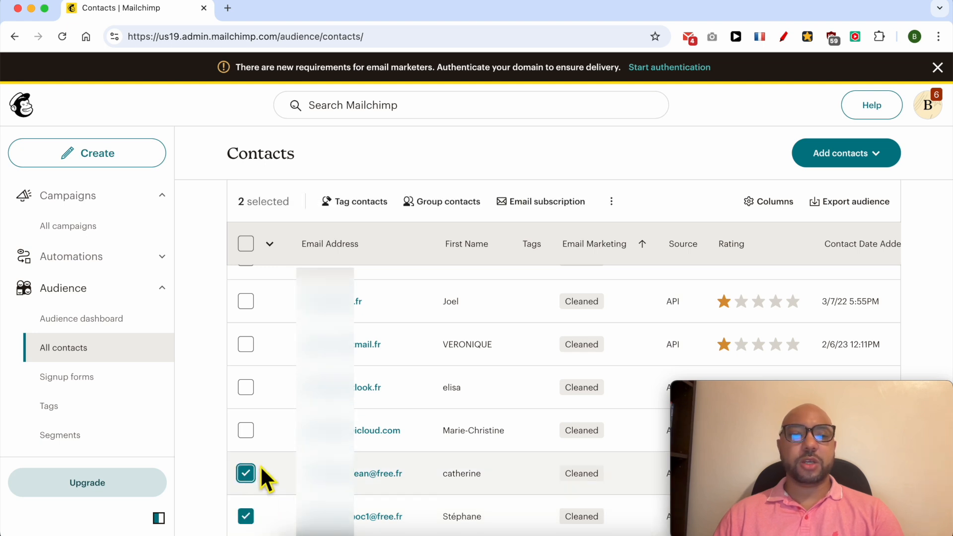
pyautogui.scroll(3, 294, 373)
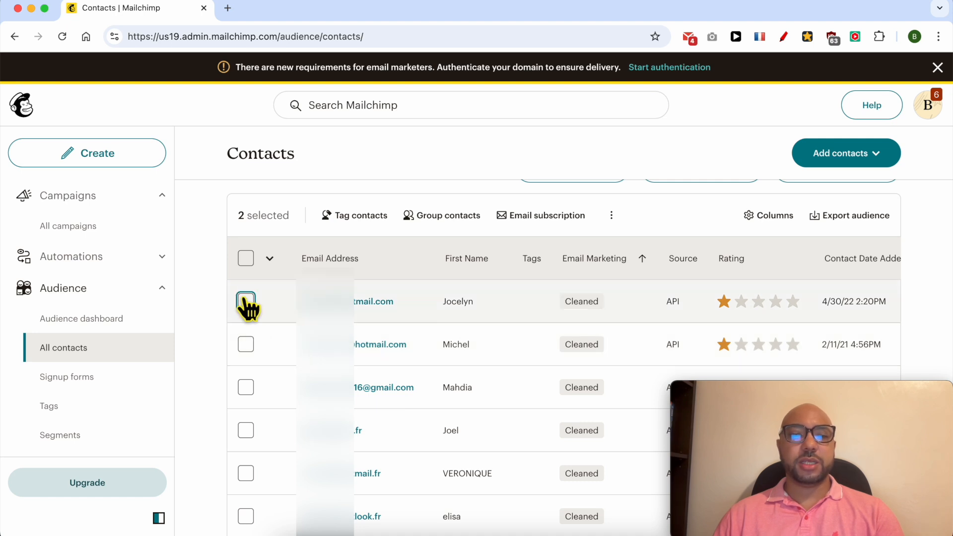
pyautogui.keyDown('shift'); pyautogui.click(246, 301); pyautogui.keyUp('shift')
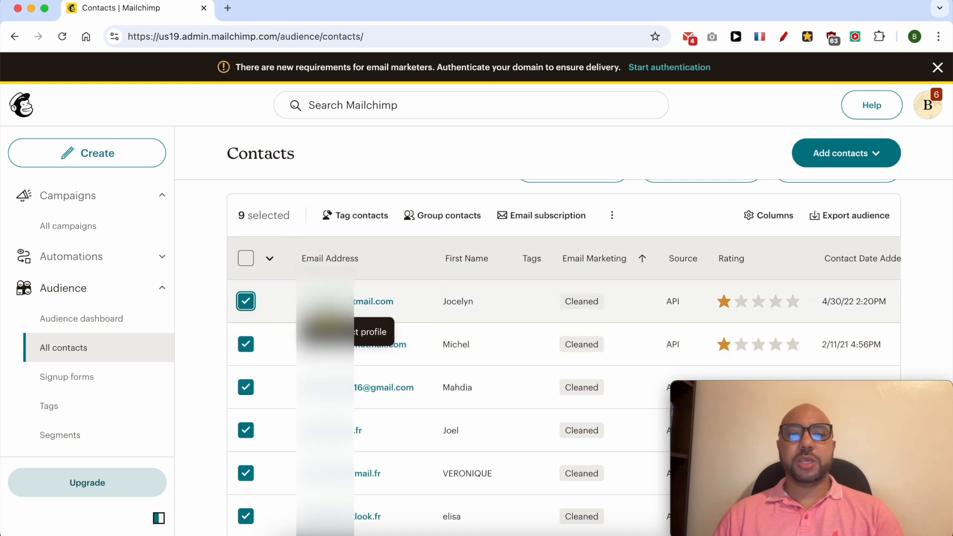
pyautogui.scroll(-2, 325, 325)
pyautogui.scroll(-4, 347, 422)
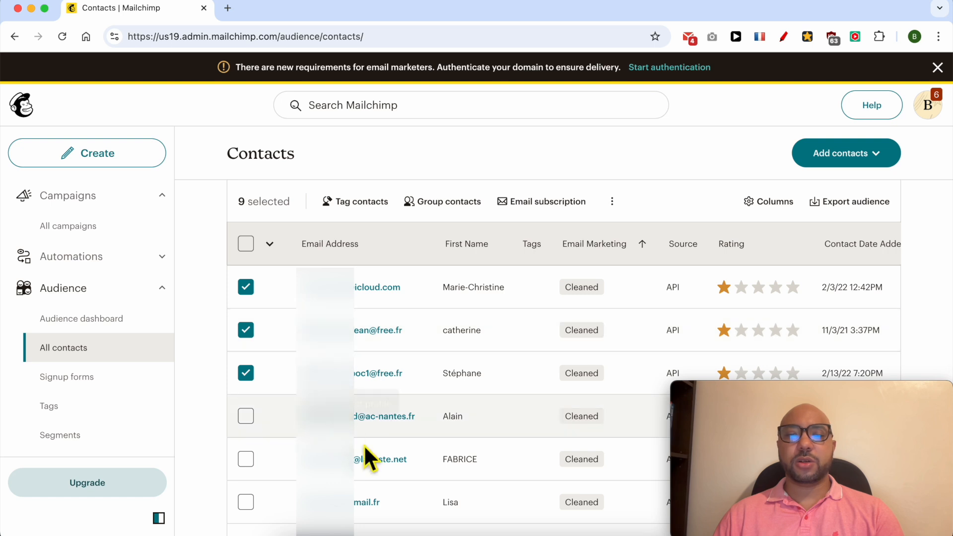
pyautogui.scroll(2, 367, 436)
pyautogui.scroll(4, 397, 423)
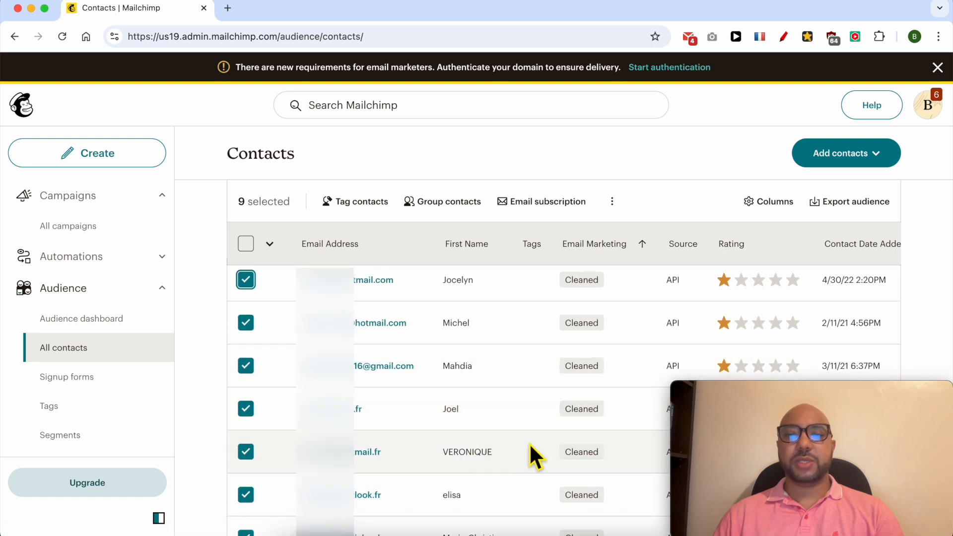
pyautogui.scroll(2, 511, 446)
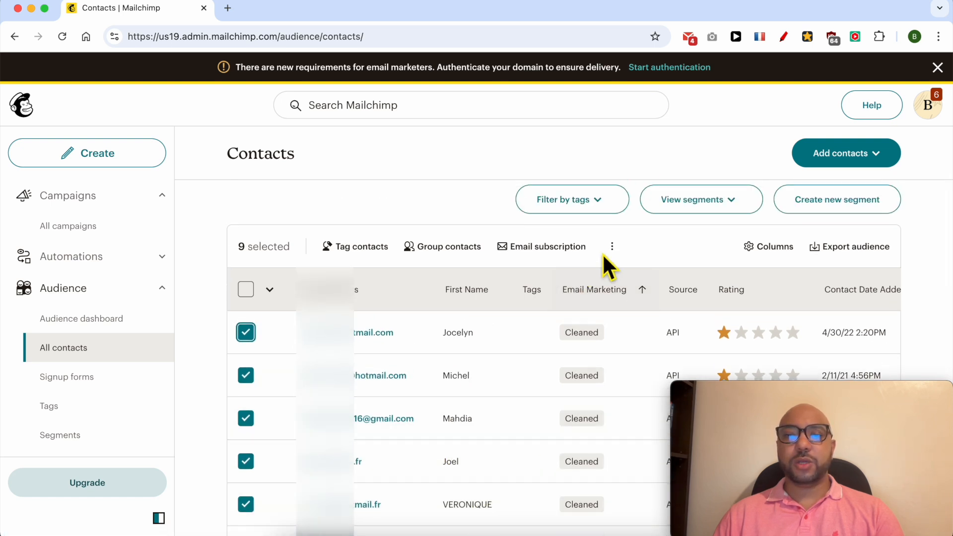
# Start deleting the selected contacts and review the permanent deletion and archive options along with the listed benefits of archiving.
pyautogui.click(613, 248)
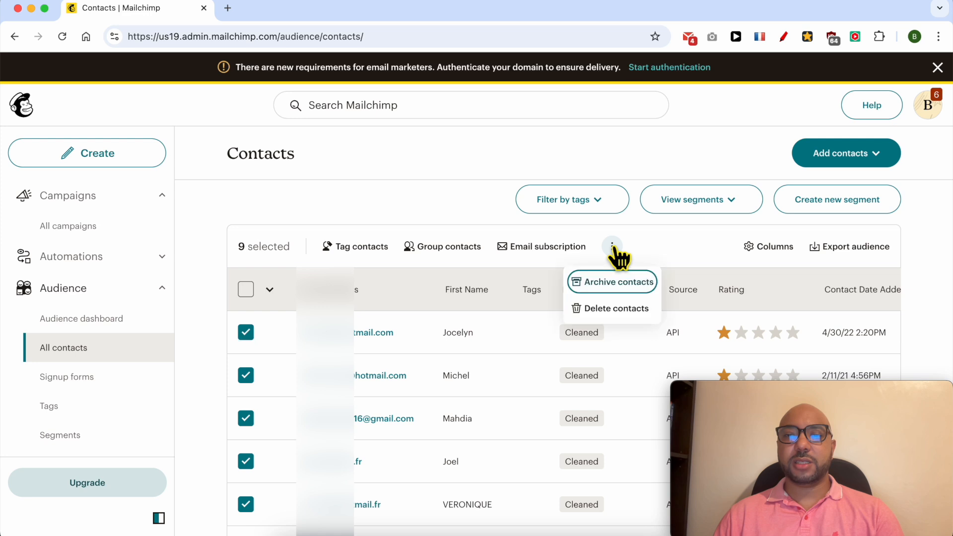
pyautogui.click(617, 309)
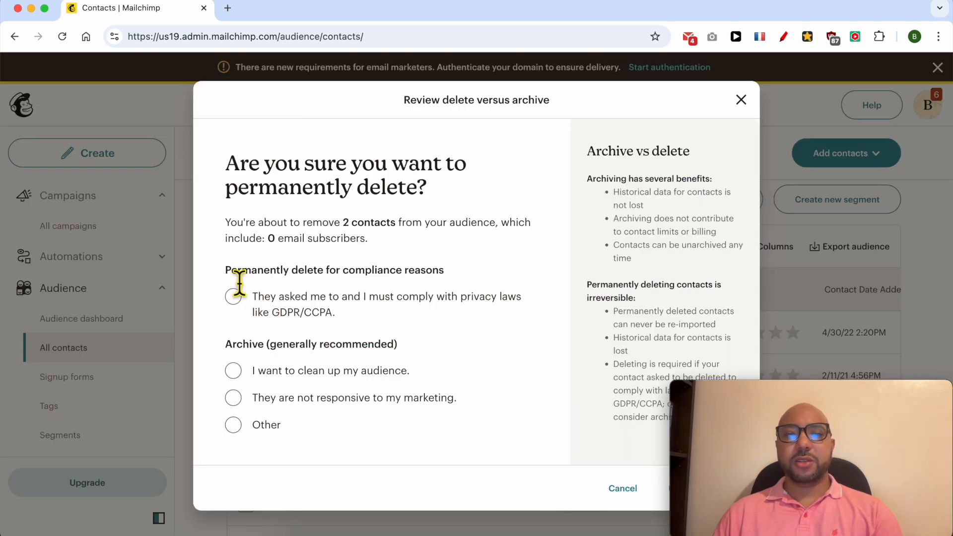
pyautogui.moveTo(233, 281); pyautogui.dragTo(468, 279)
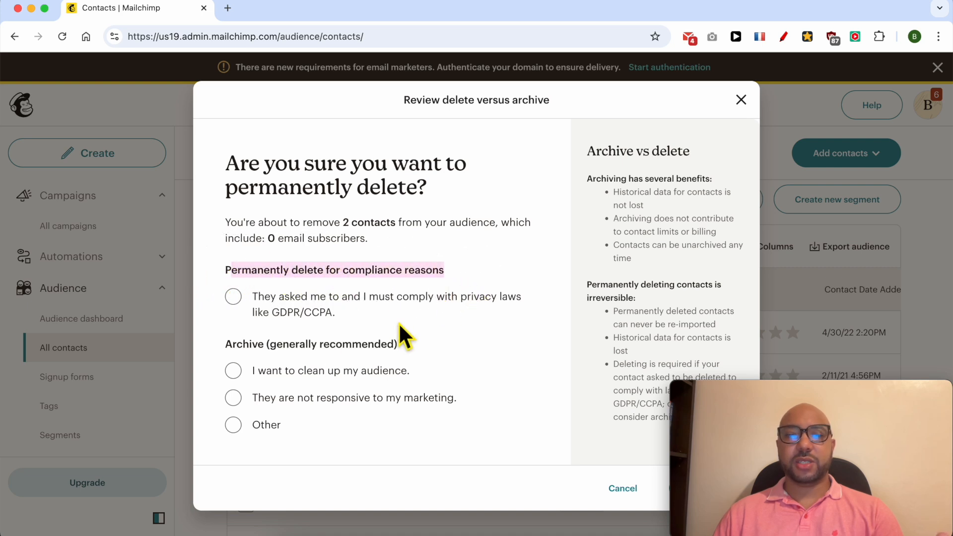
pyautogui.moveTo(225, 343); pyautogui.dragTo(294, 346)
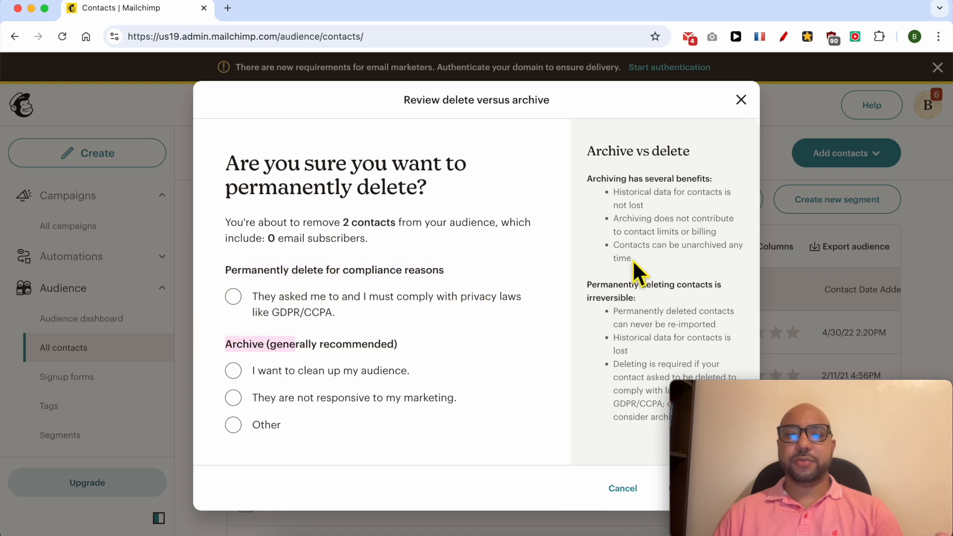
pyautogui.click(579, 245)
pyautogui.tripleClick(635, 226)
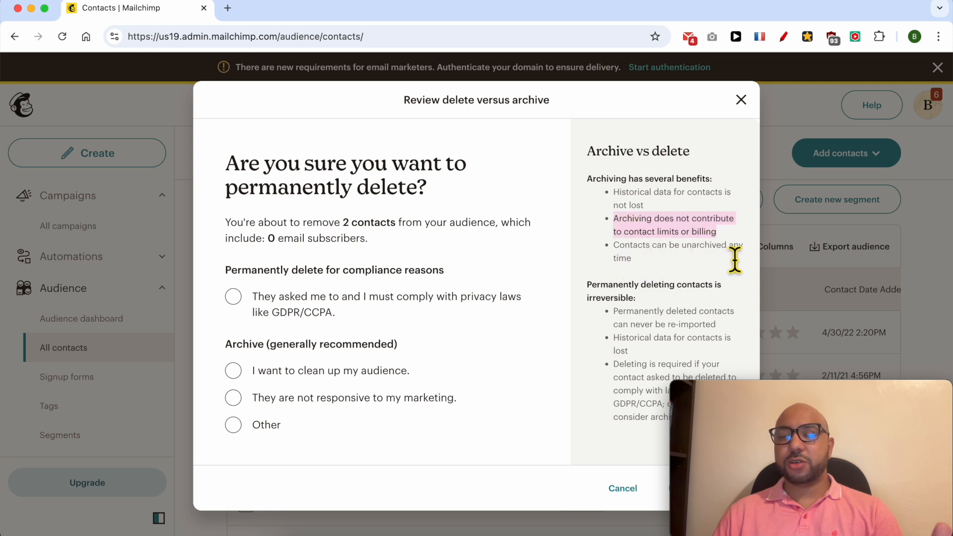
# Give compliance with privacy laws like GDPR/CCPA as the reason for permanent deletion and continue to delete.
pyautogui.click(240, 298)
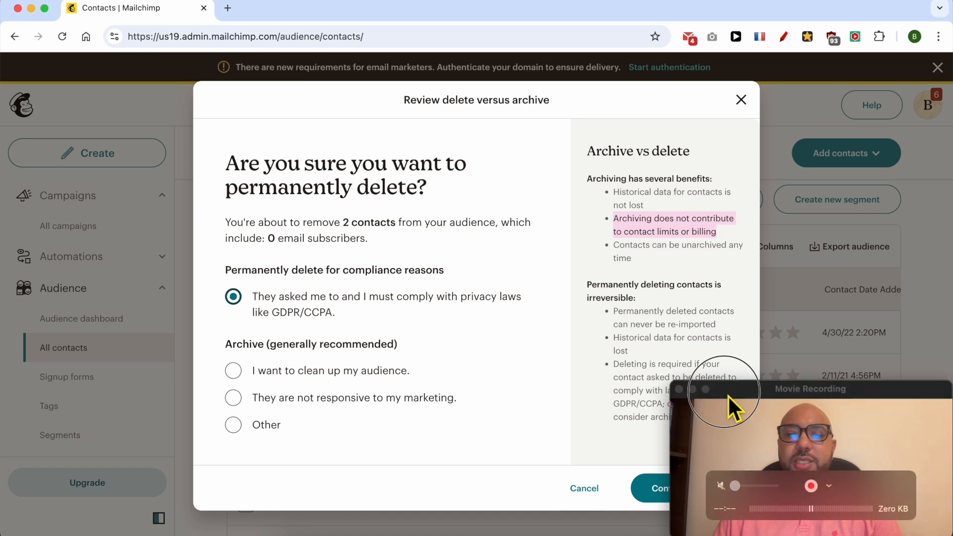
pyautogui.moveTo(728, 395); pyautogui.dragTo(784, 395)
pyautogui.click(676, 459)
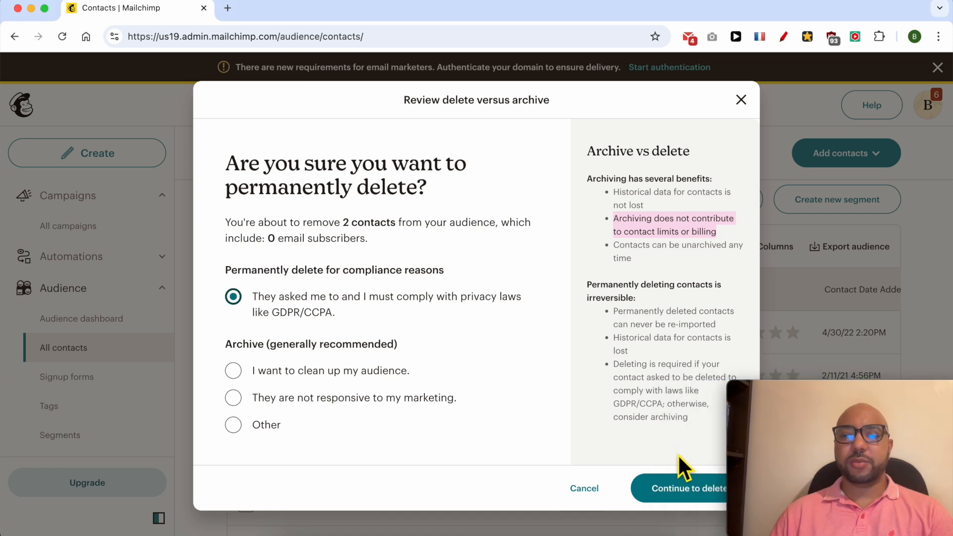
pyautogui.click(682, 490)
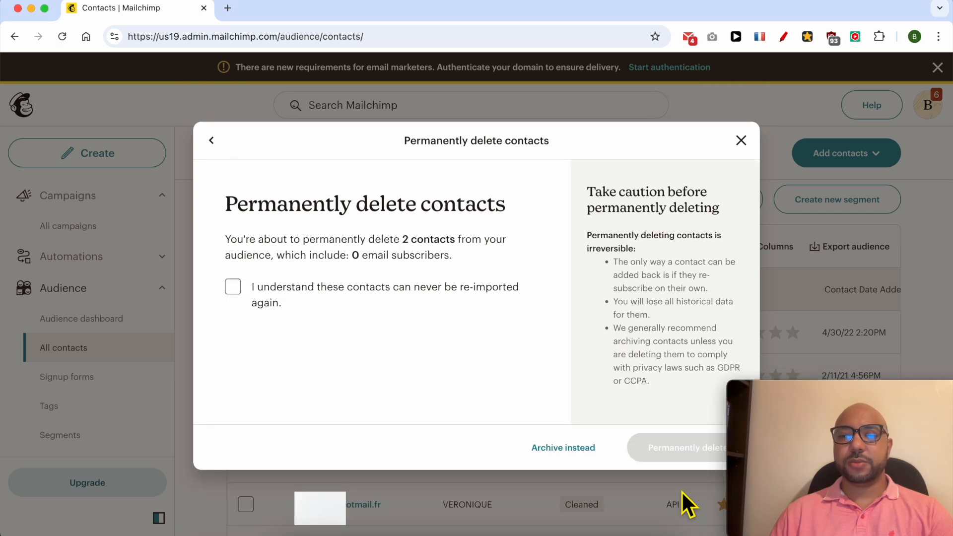
# Acknowledge that the contacts can never be re-imported and permanently delete them, entering PERMANENTLY DELETE as the confirmation text.
pyautogui.click(234, 288)
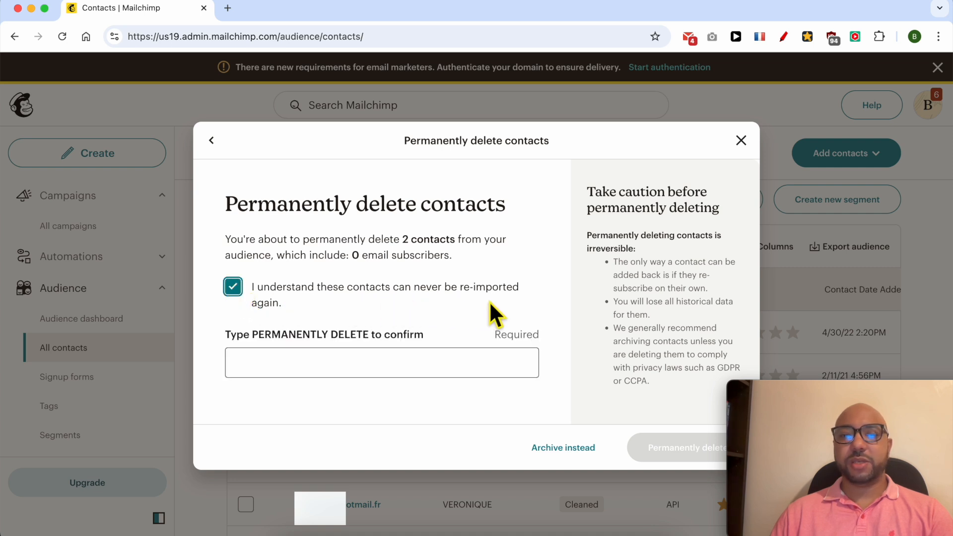
pyautogui.click(288, 372)
pyautogui.write('PERMANENTLY DELETE')
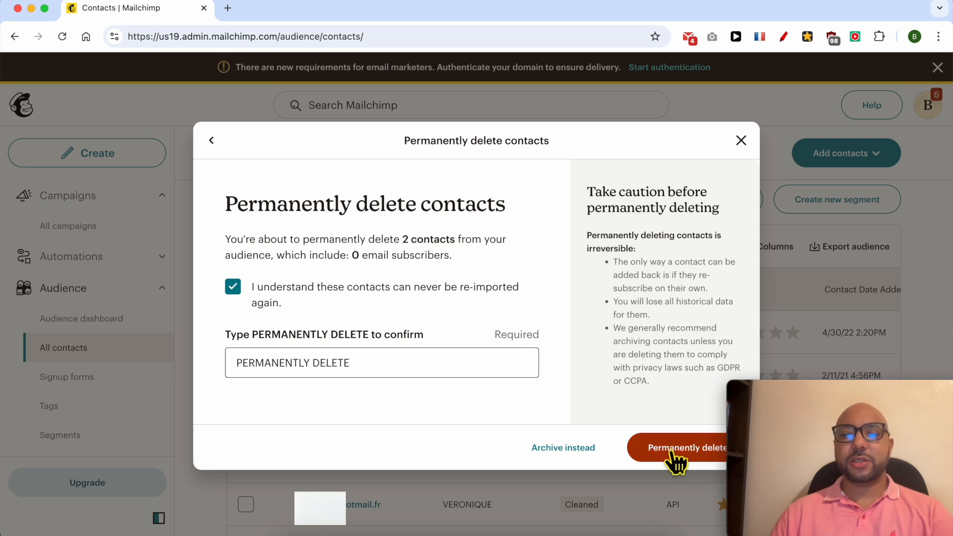
pyautogui.click(683, 453)
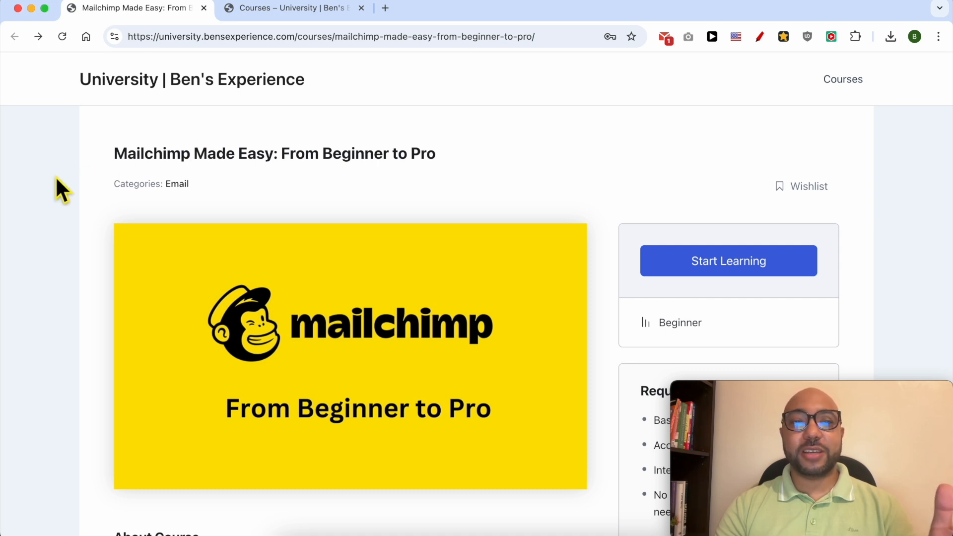
# On the Mailchimp Made Easy course page, expand the Audience Management and Campaign Creation and Management sections of the course content.
pyautogui.scroll(-10, 56, 180)
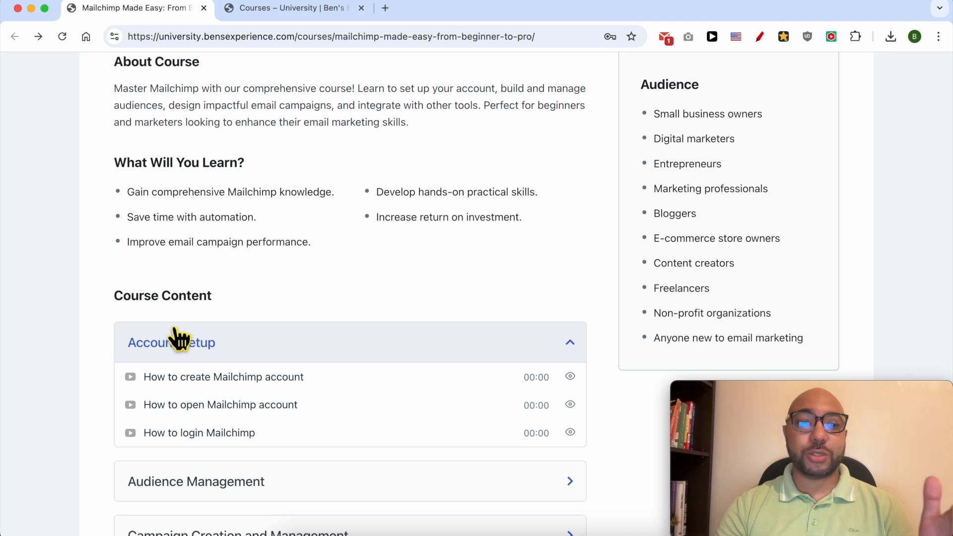
pyautogui.scroll(-3, 182, 352)
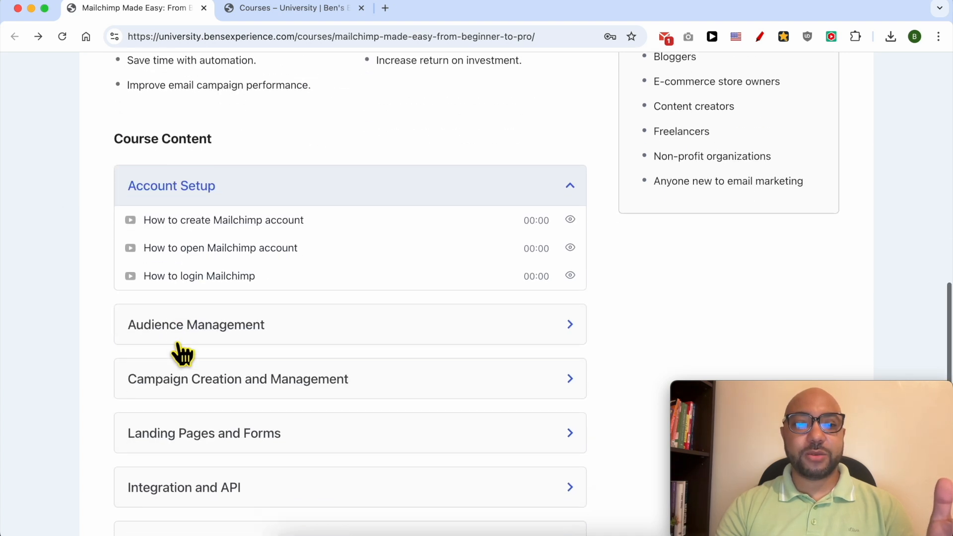
pyautogui.click(255, 334)
pyautogui.scroll(-3, 259, 334)
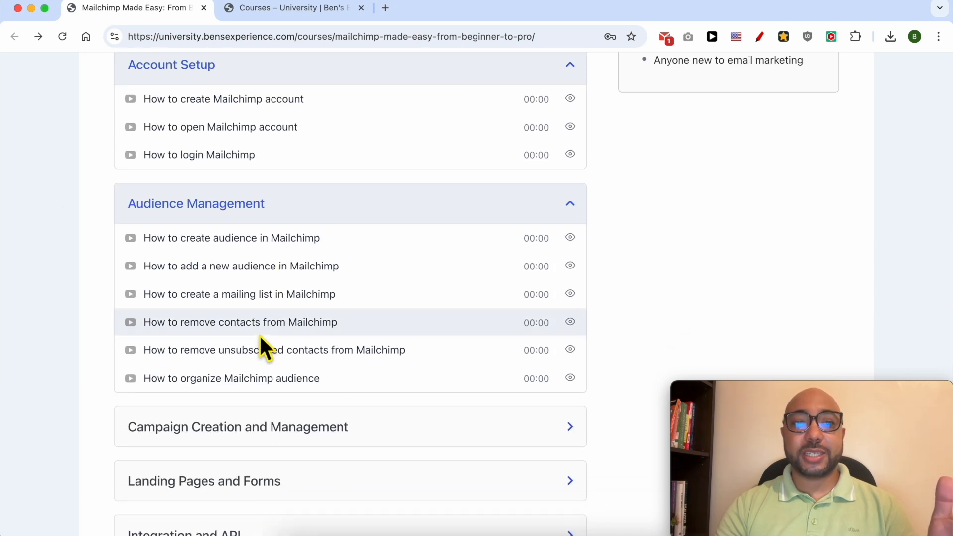
pyautogui.scroll(-4, 263, 318)
pyautogui.click(278, 248)
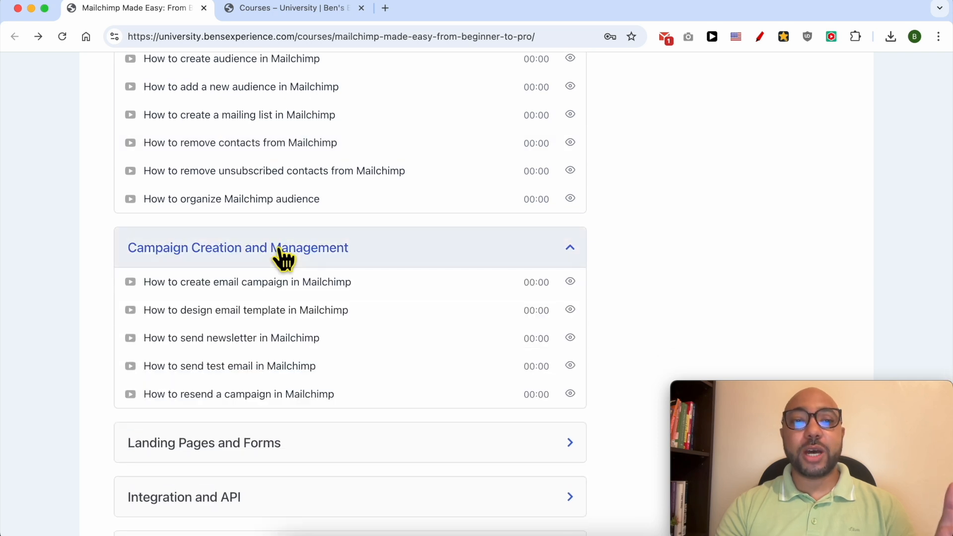
# Expand the Landing Pages and Forms and the Integration and API sections to view their lessons.
pyautogui.scroll(-5, 283, 257)
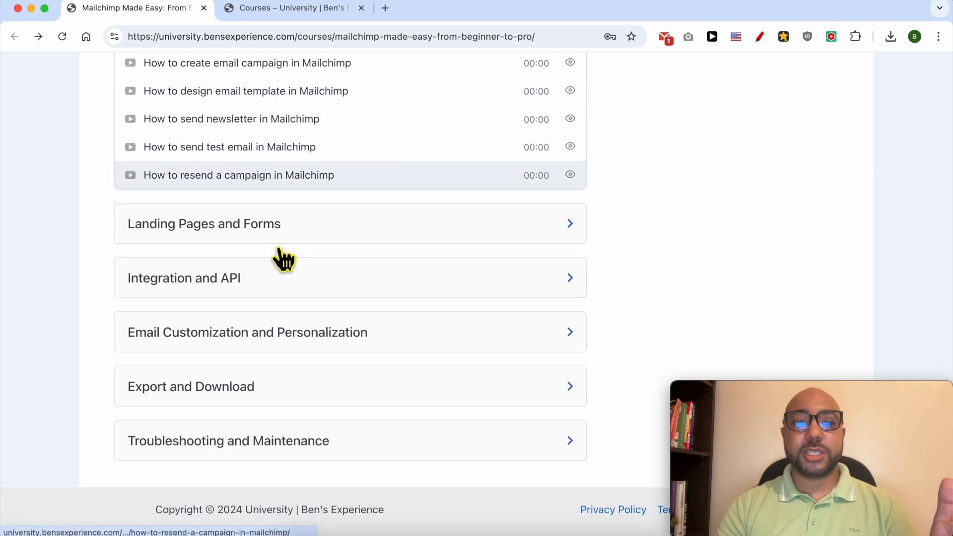
pyautogui.click(266, 230)
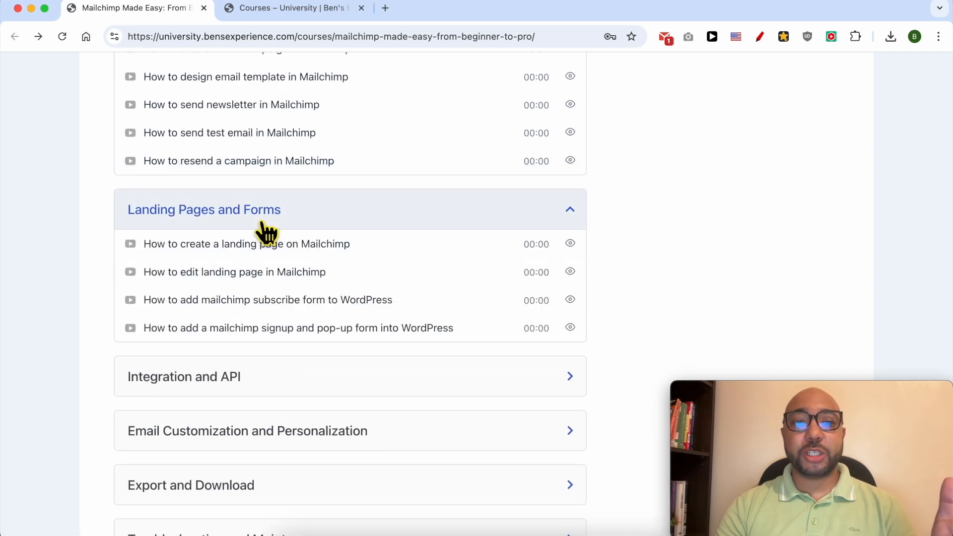
pyautogui.scroll(-3, 266, 231)
pyautogui.scroll(2, 233, 318)
pyautogui.click(225, 352)
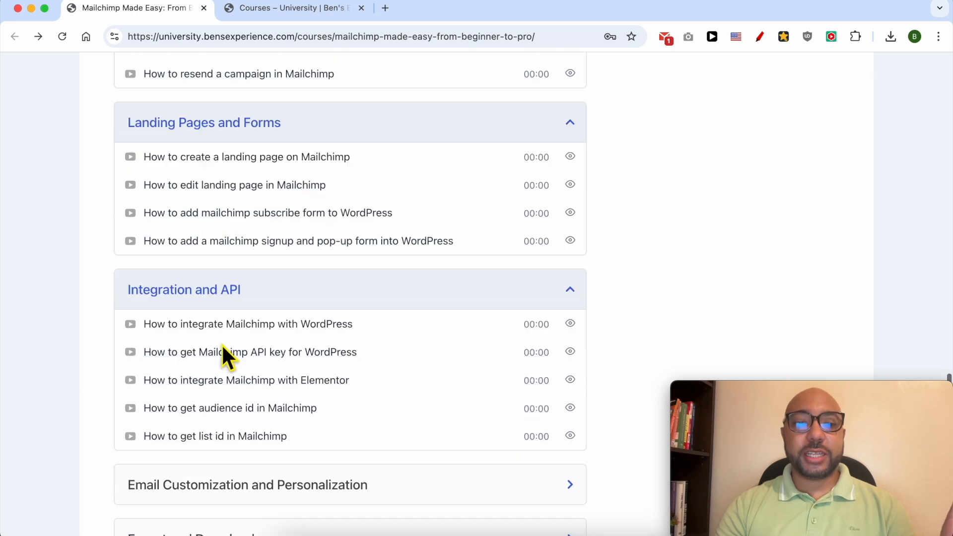
# Expand the Email Customization and Personalization and the Export and Download sections to view their lessons.
pyautogui.scroll(-4, 228, 354)
pyautogui.click(229, 351)
pyautogui.scroll(-4, 230, 353)
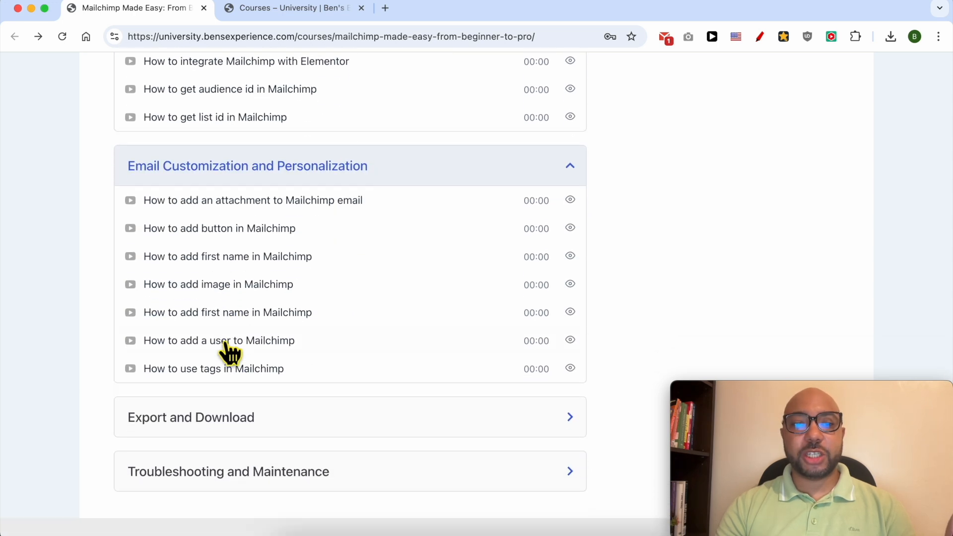
pyautogui.scroll(-2, 230, 352)
pyautogui.click(213, 373)
# Expand the Troubleshooting and Maintenance section, look through its lessons and return to the course overview.
pyautogui.scroll(-2, 213, 387)
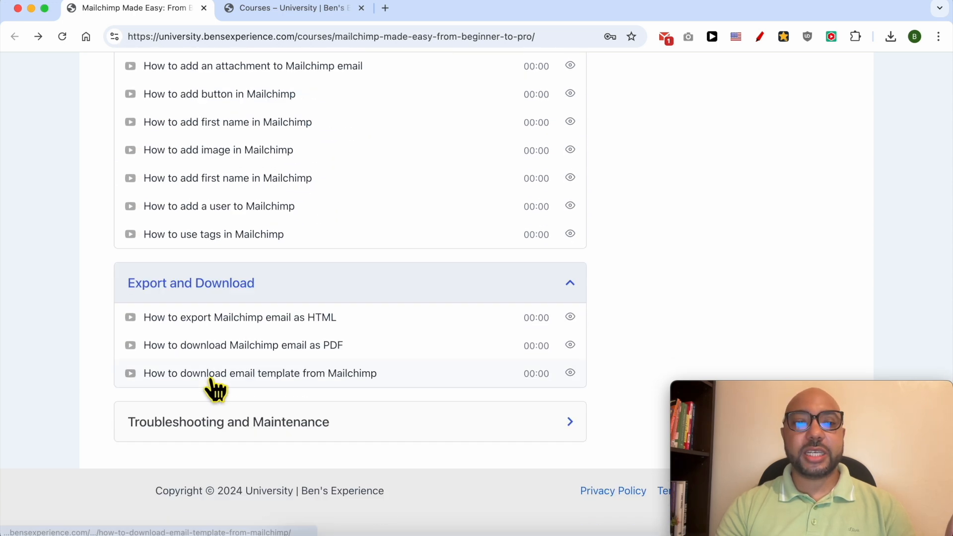
pyautogui.click(201, 441)
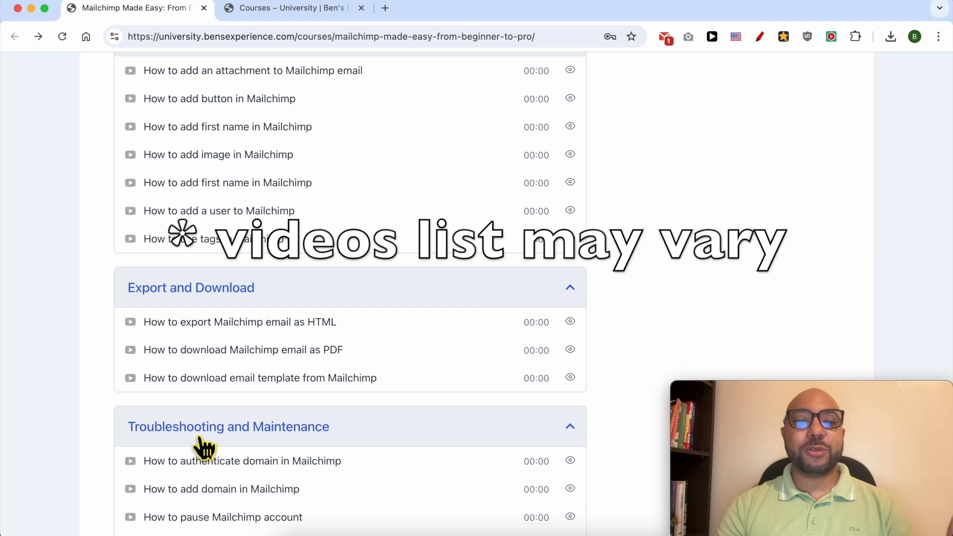
pyautogui.scroll(-3, 203, 447)
pyautogui.scroll(15, 204, 447)
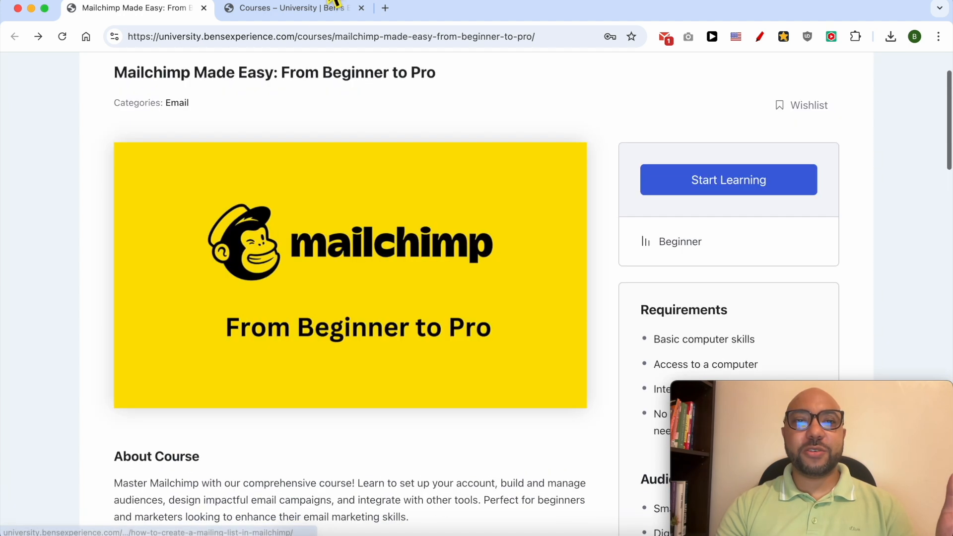
# Switch to the University courses catalogue and browse the other available courses.
pyautogui.click(314, 8)
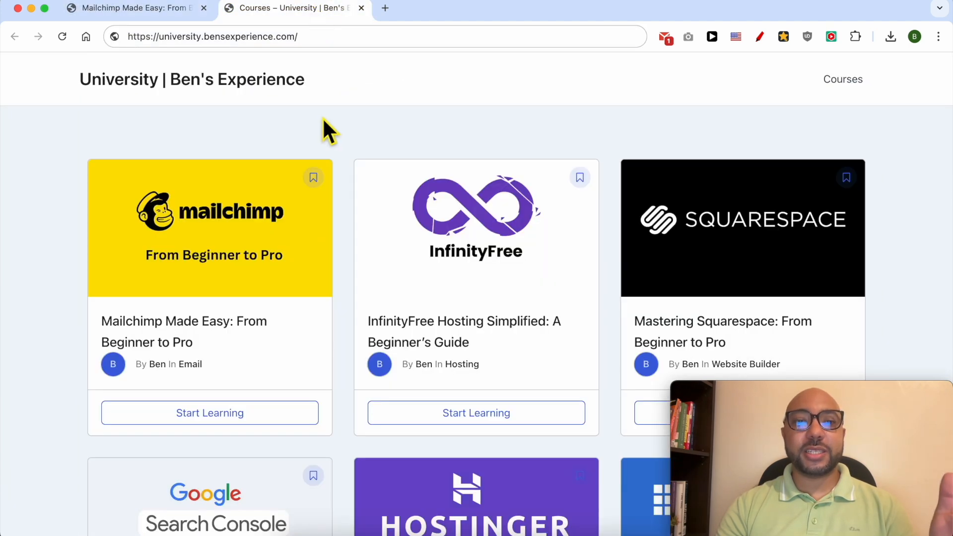
pyautogui.scroll(-8, 323, 119)
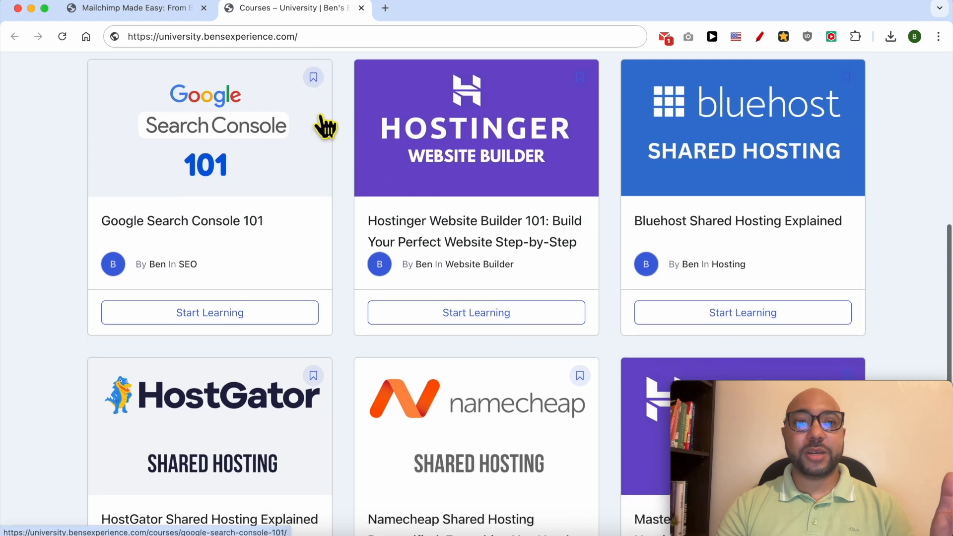
# Look through the rest of the University course catalogue and highlight the site's web address.
pyautogui.scroll(-5, 323, 124)
pyautogui.moveTo(322, 43); pyautogui.dragTo(106, 42)
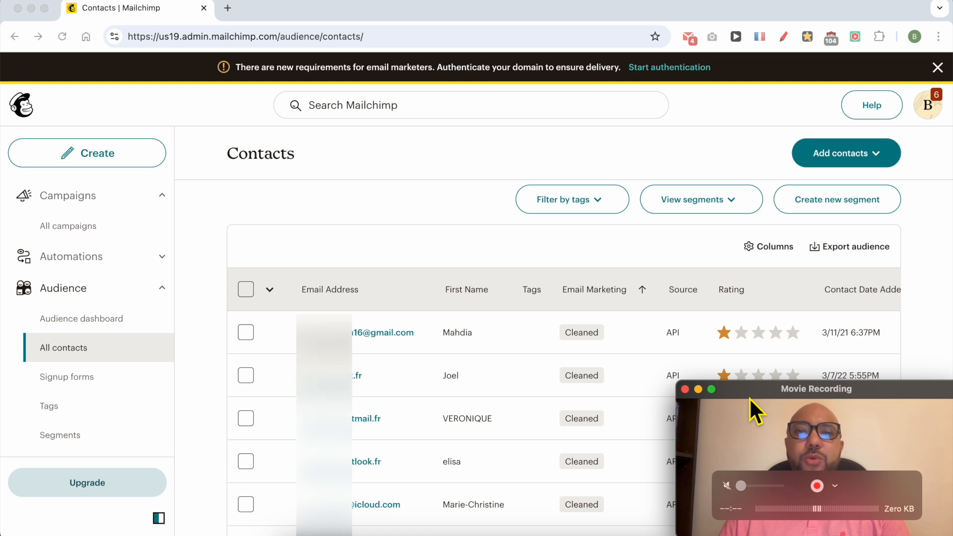
# Switch to Mailchimp, open the EVANELA audience's segments and start building a new segment.
pyautogui.click(387, 242)
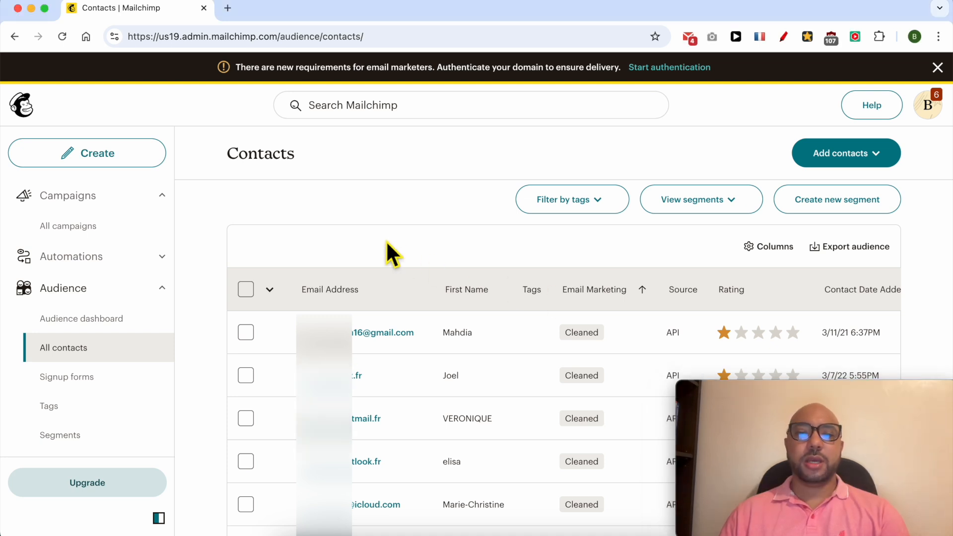
pyautogui.click(362, 331)
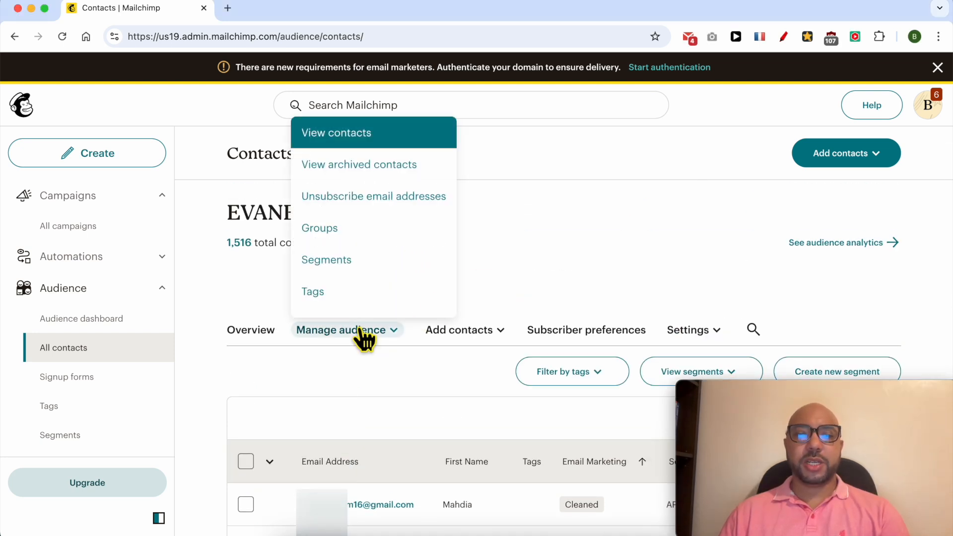
pyautogui.click(339, 271)
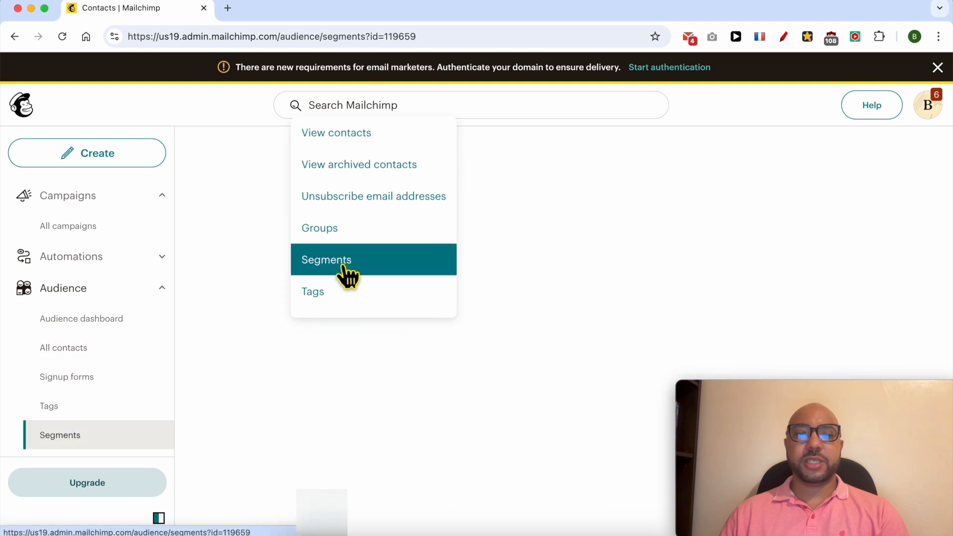
pyautogui.scroll(-1, 541, 286)
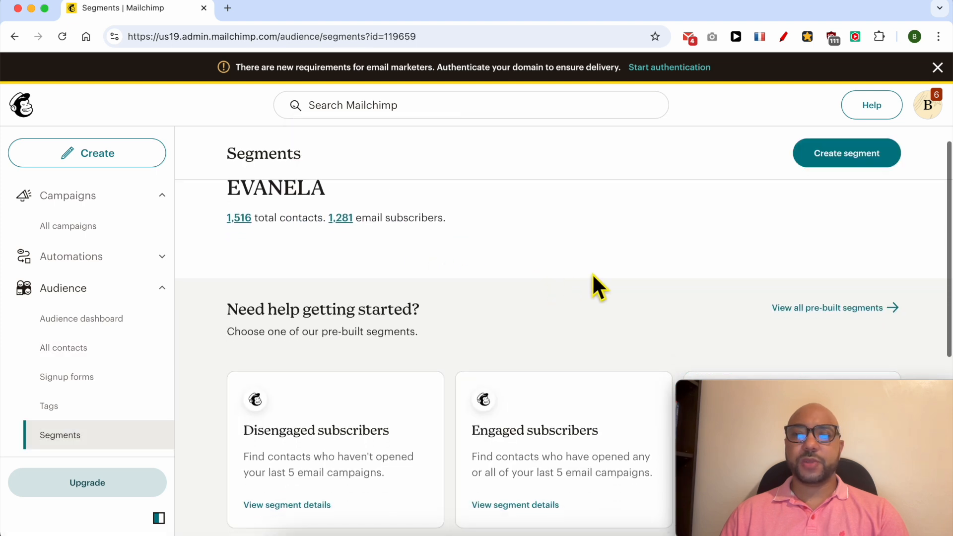
pyautogui.click(857, 156)
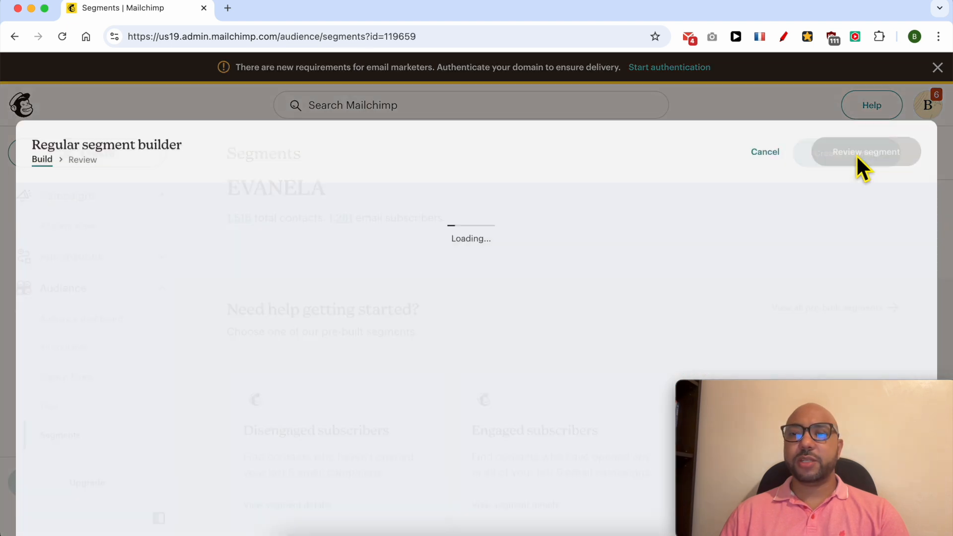
# Filter the segment by Email subscription status is one of Cleaned, removing the default Subscribed value.
pyautogui.click(182, 258)
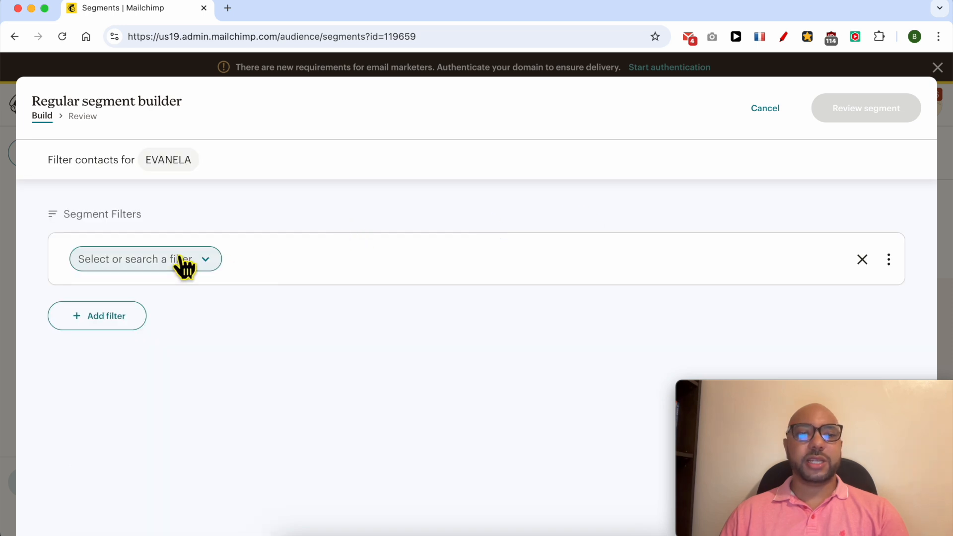
pyautogui.click(181, 258)
pyautogui.scroll(-10, 177, 447)
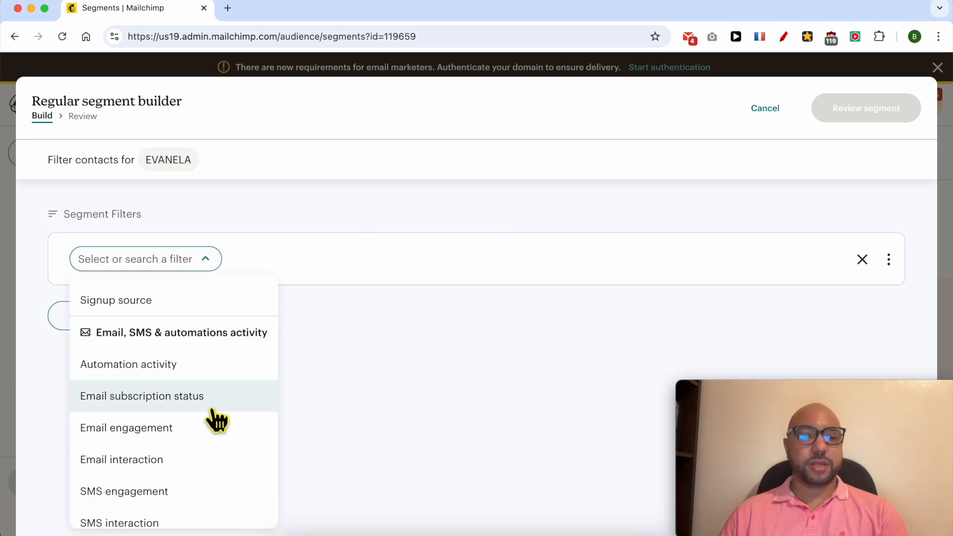
pyautogui.click(179, 397)
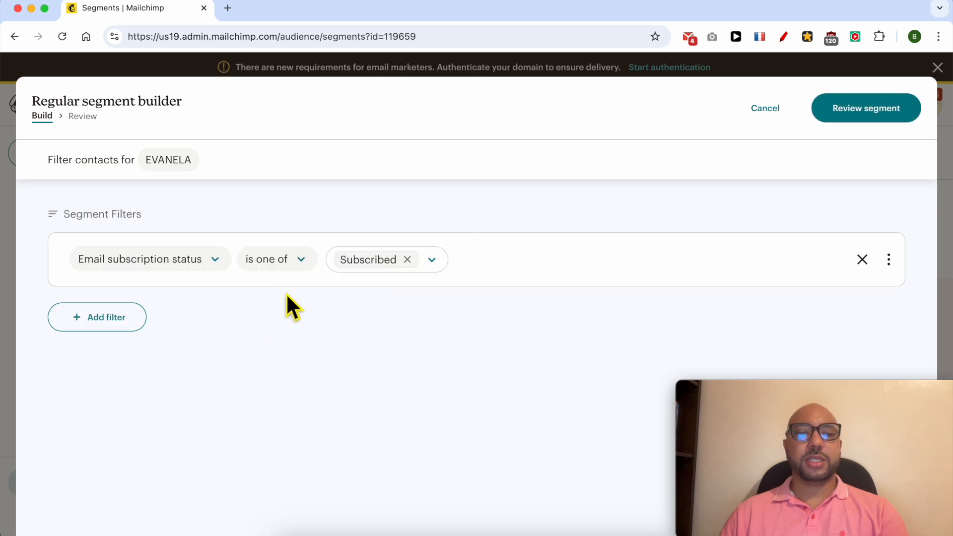
pyautogui.click(436, 263)
pyautogui.click(395, 395)
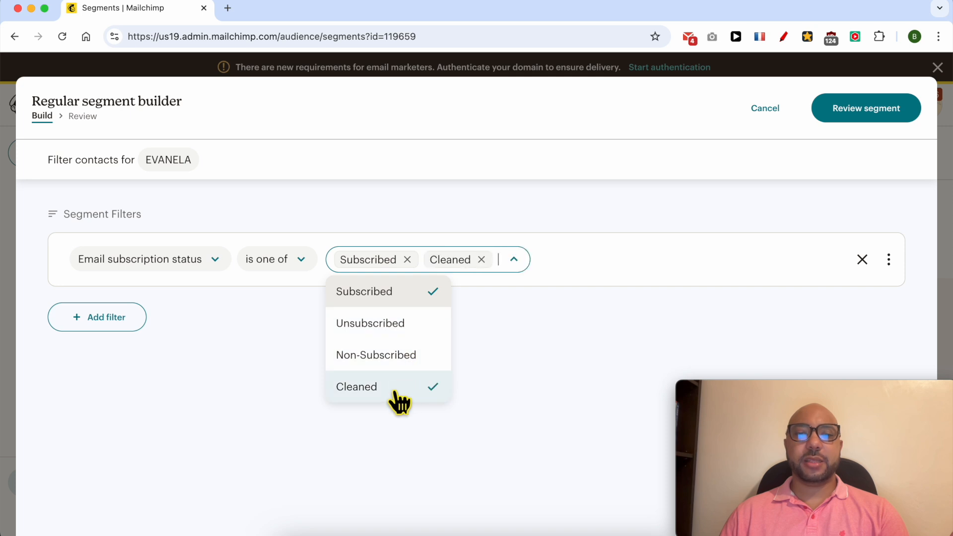
pyautogui.click(498, 341)
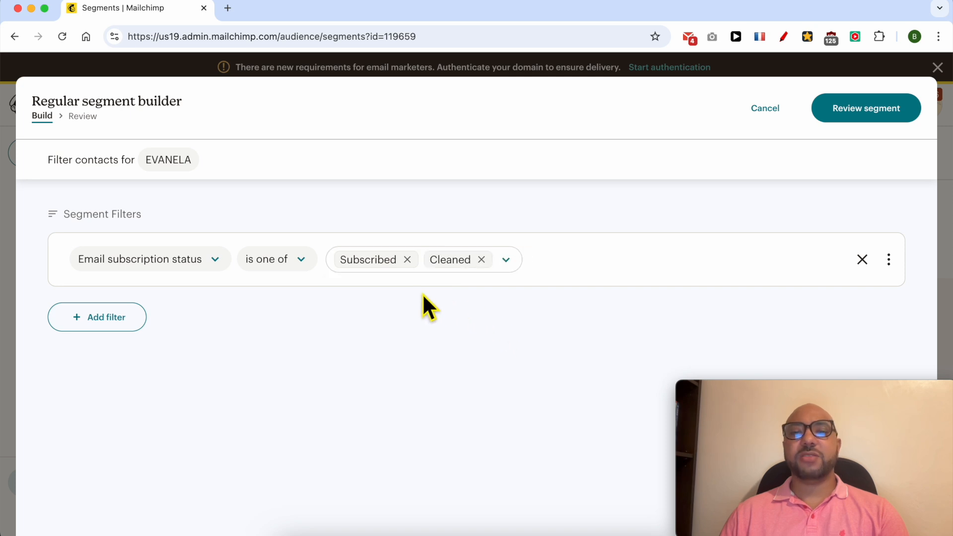
pyautogui.click(408, 260)
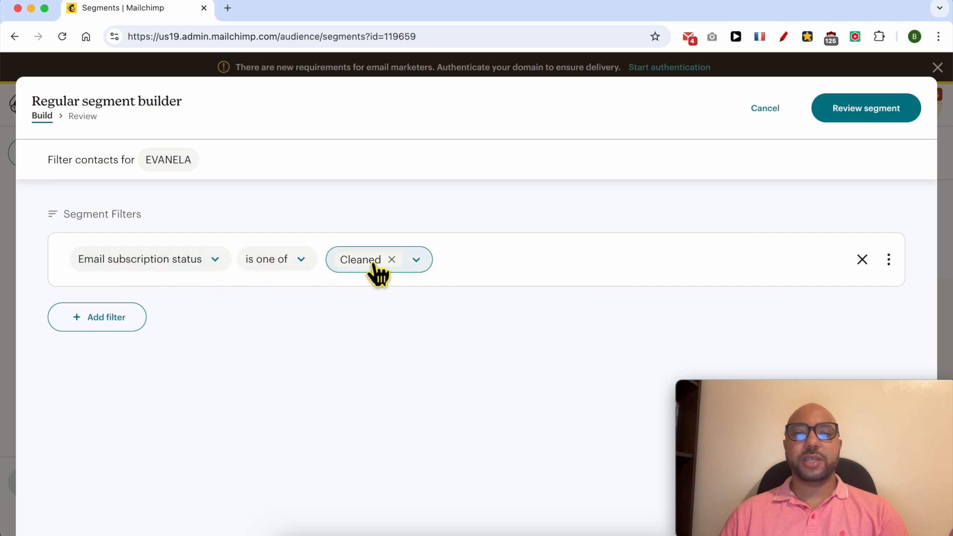
# Name the segment BOUNCED EMAILS, review its sample contacts and save it for use.
pyautogui.click(864, 115)
pyautogui.click(341, 305)
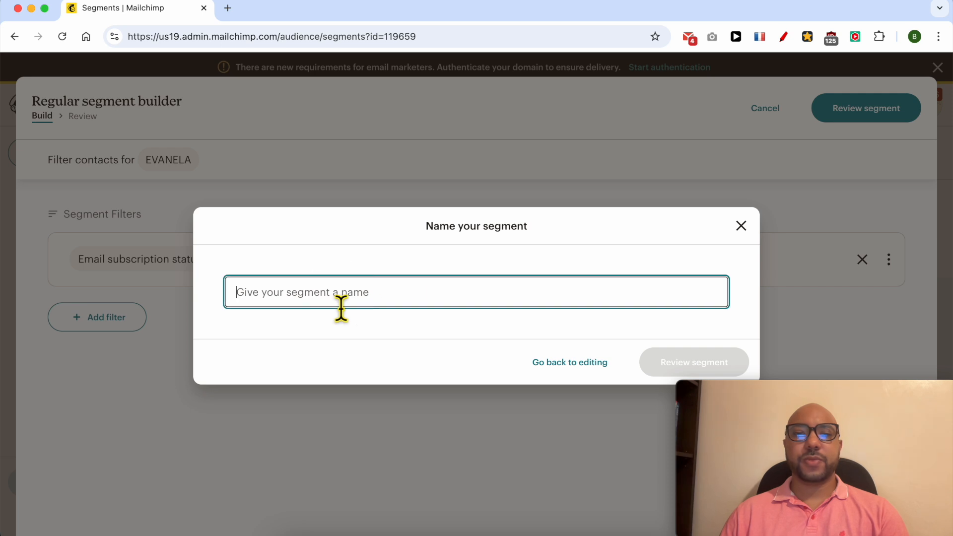
pyautogui.write('BO')
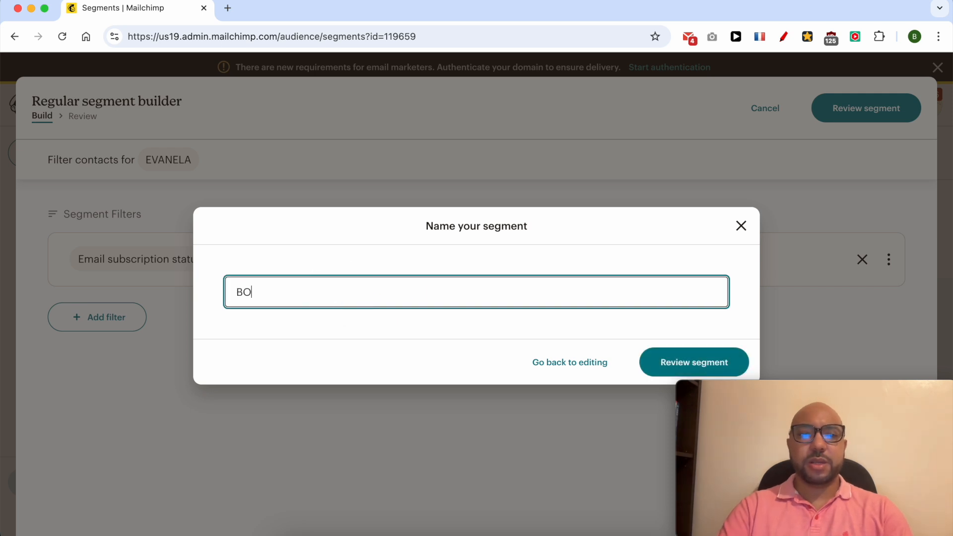
pyautogui.write('UNCED EMAILS')
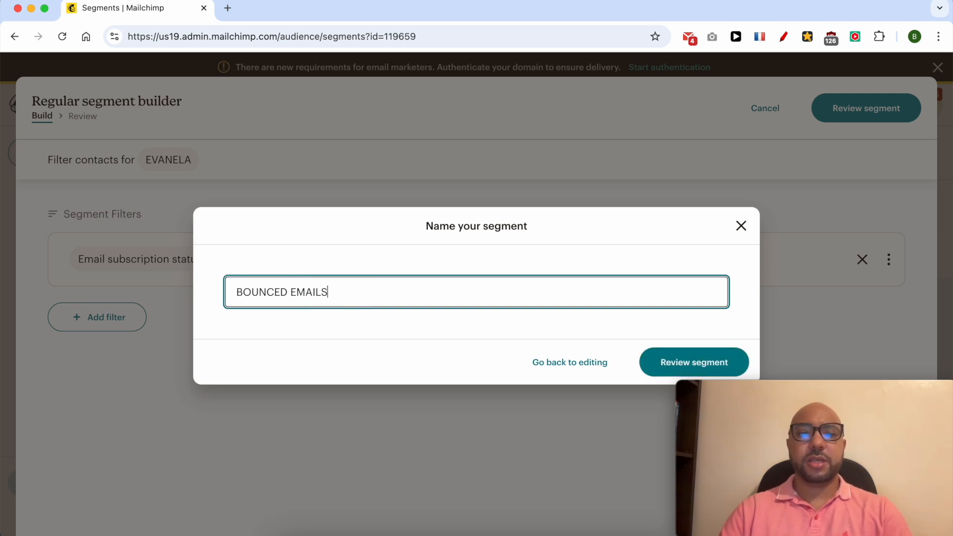
pyautogui.click(700, 368)
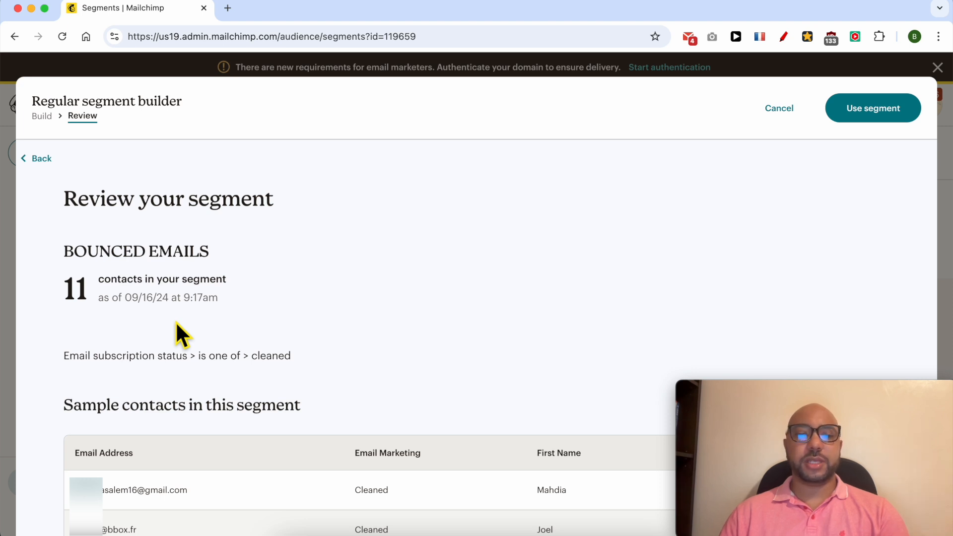
pyautogui.scroll(-3, 222, 343)
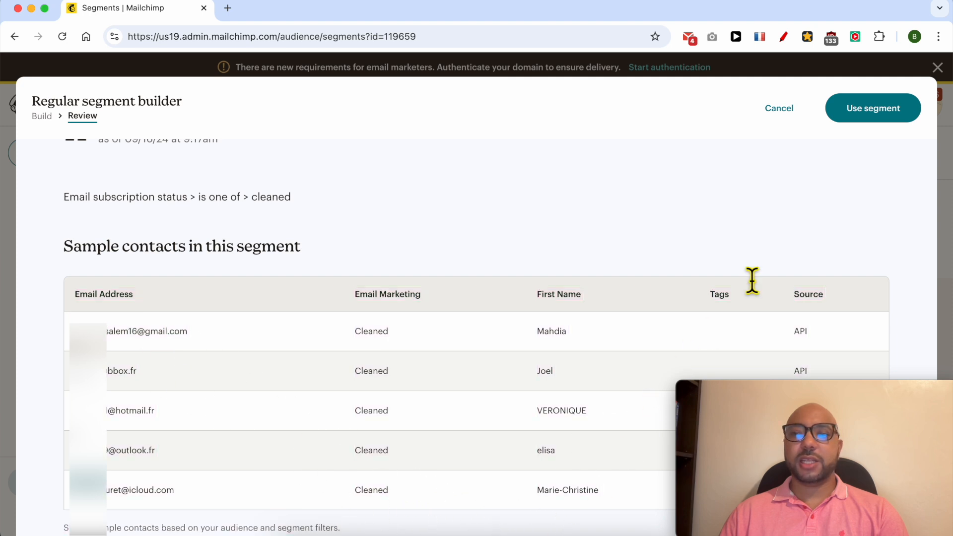
pyautogui.click(883, 117)
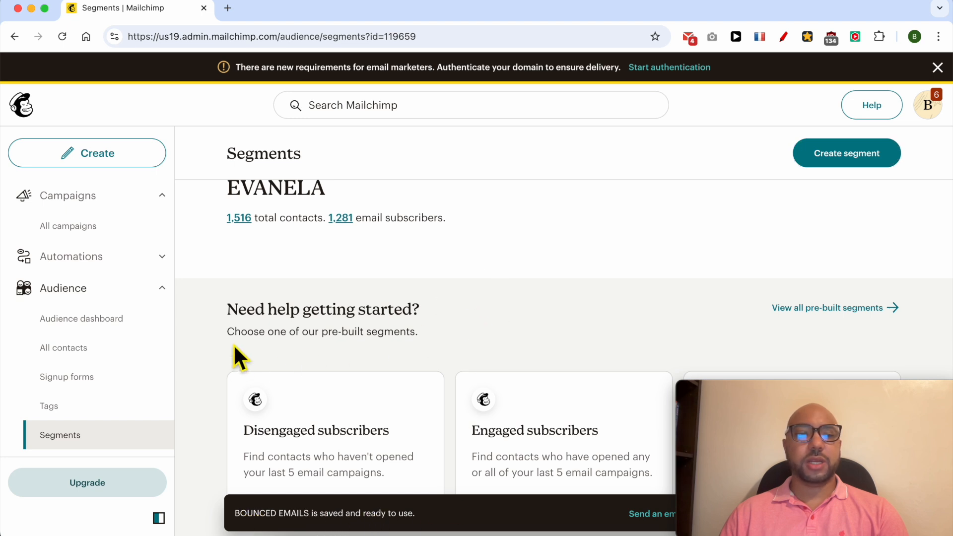
# Open the saved BOUNCED EMAILS segment from the audience's own segments.
pyautogui.scroll(-6, 466, 347)
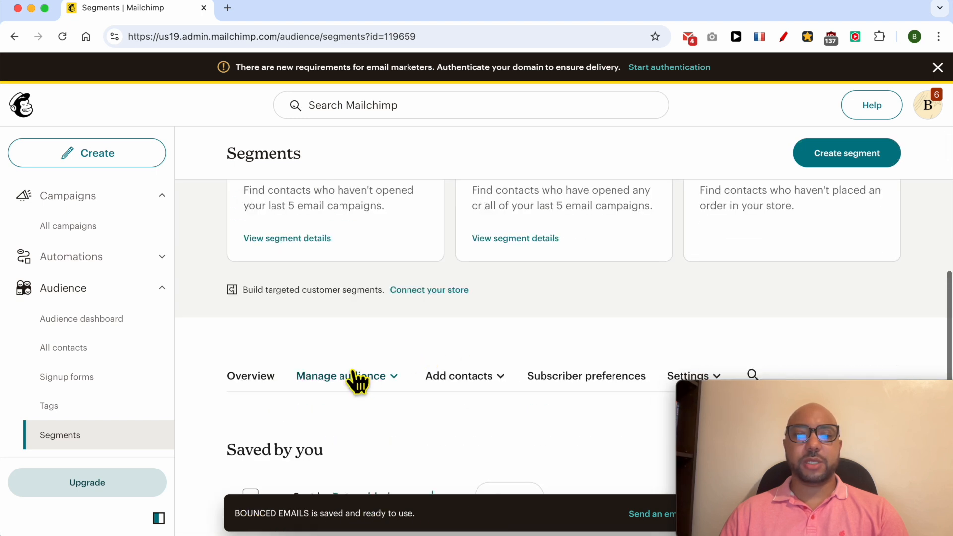
pyautogui.click(349, 377)
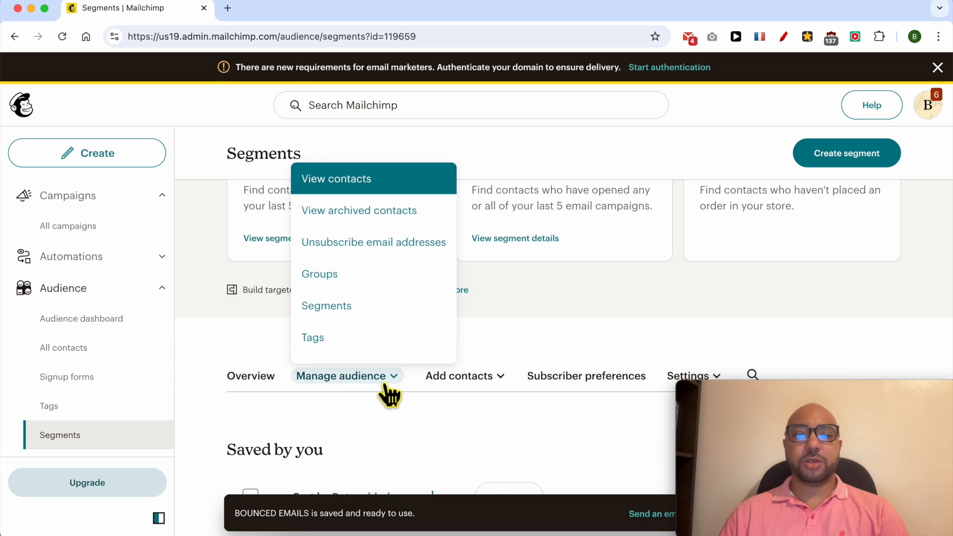
pyautogui.click(367, 305)
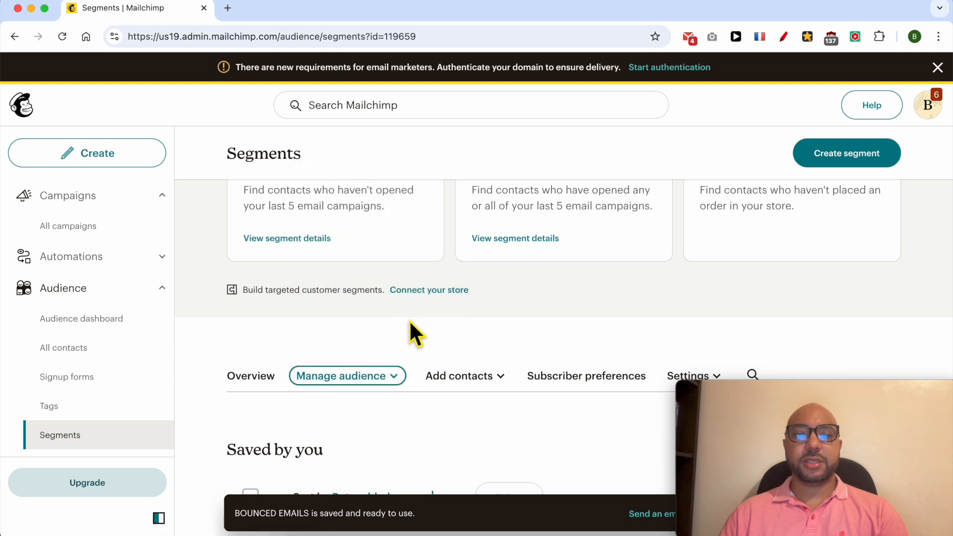
pyautogui.scroll(-3, 409, 321)
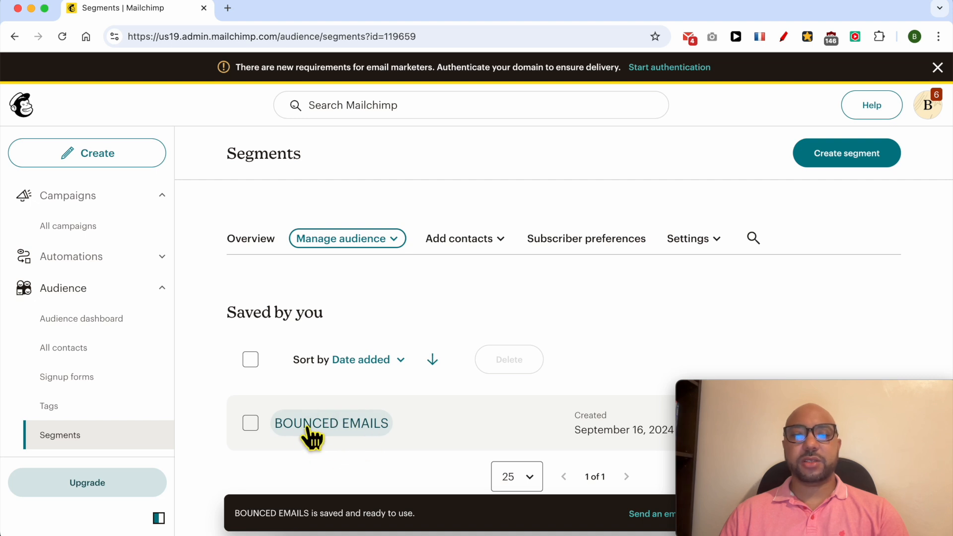
pyautogui.click(356, 422)
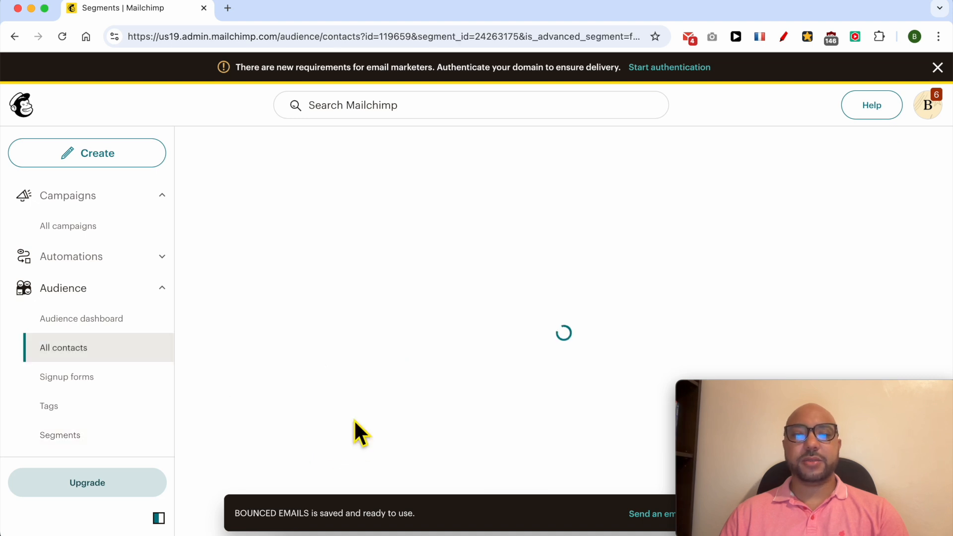
# Select all contacts in the segment and request their deletion instead of archiving.
pyautogui.scroll(-5, 456, 361)
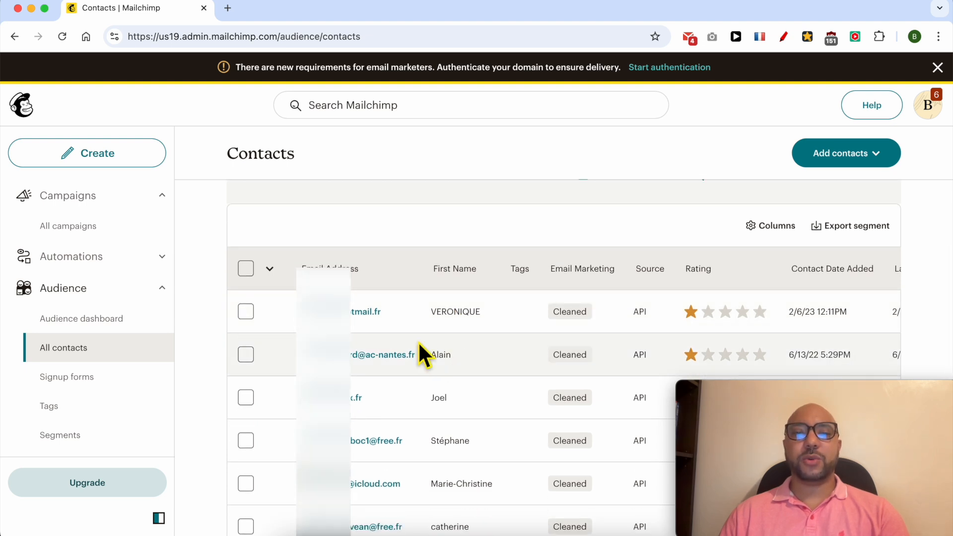
pyautogui.click(246, 269)
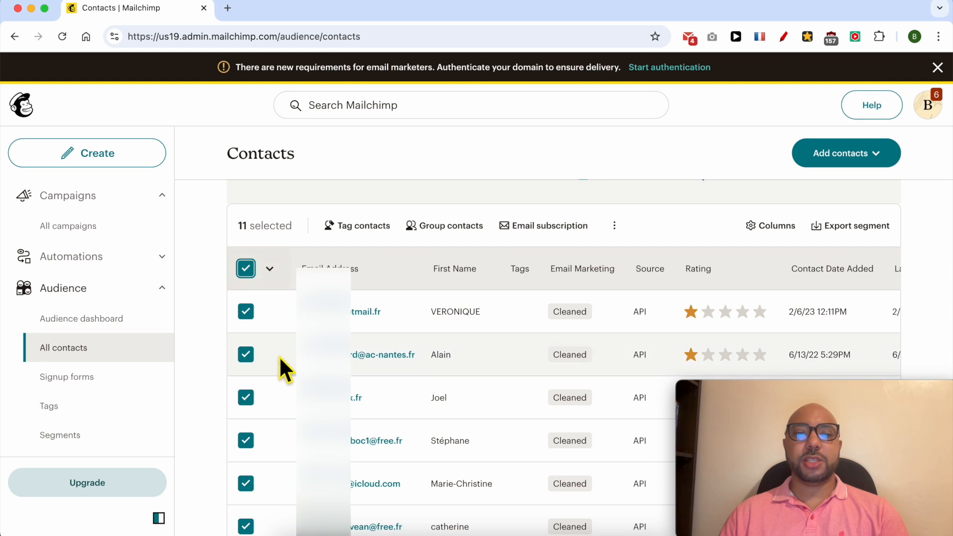
pyautogui.scroll(-3, 291, 365)
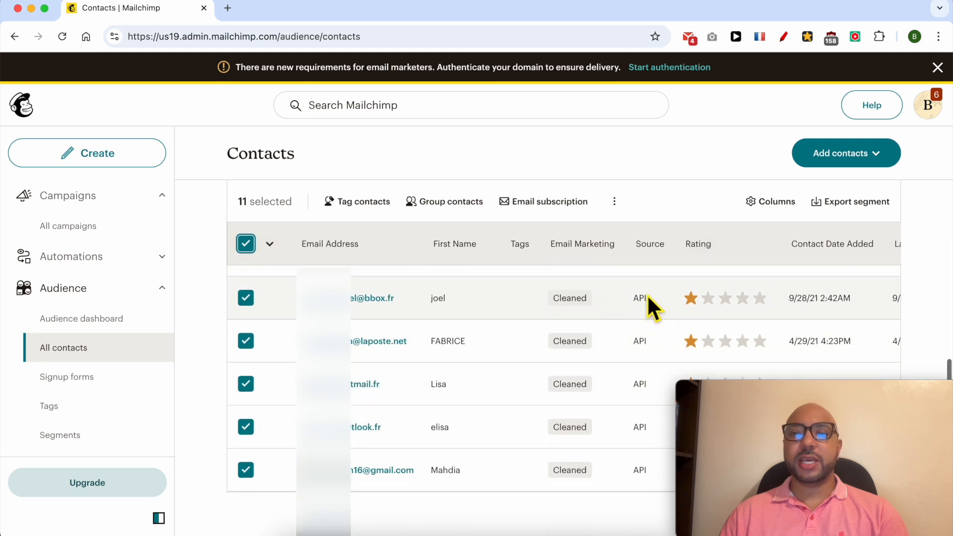
pyautogui.click(617, 208)
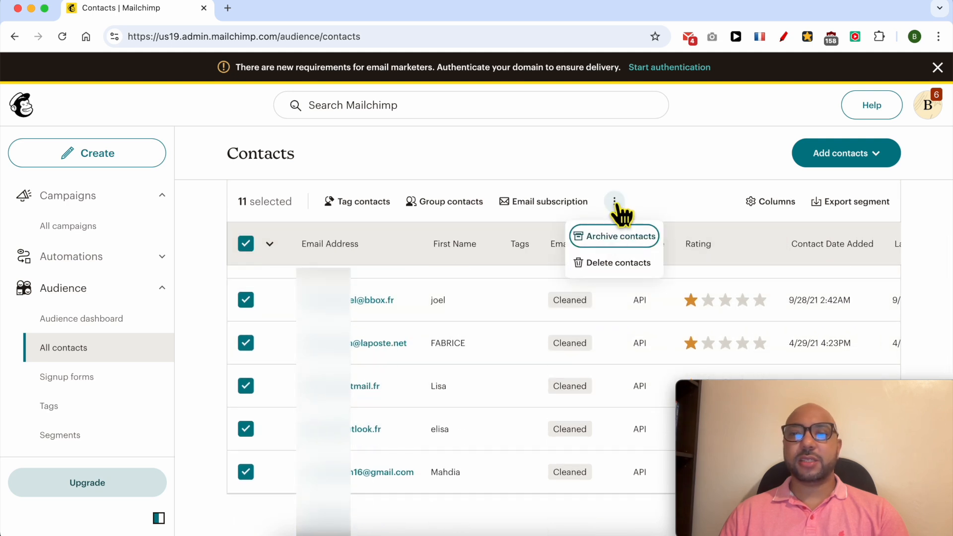
pyautogui.click(607, 264)
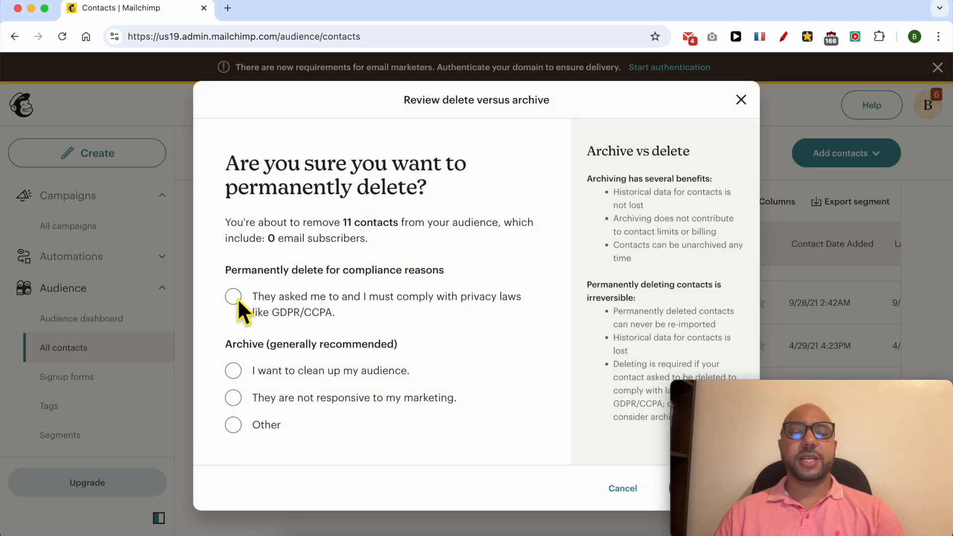
# Give compliance with privacy laws like GDPR/CCPA as the deletion reason and continue to delete.
pyautogui.click(237, 298)
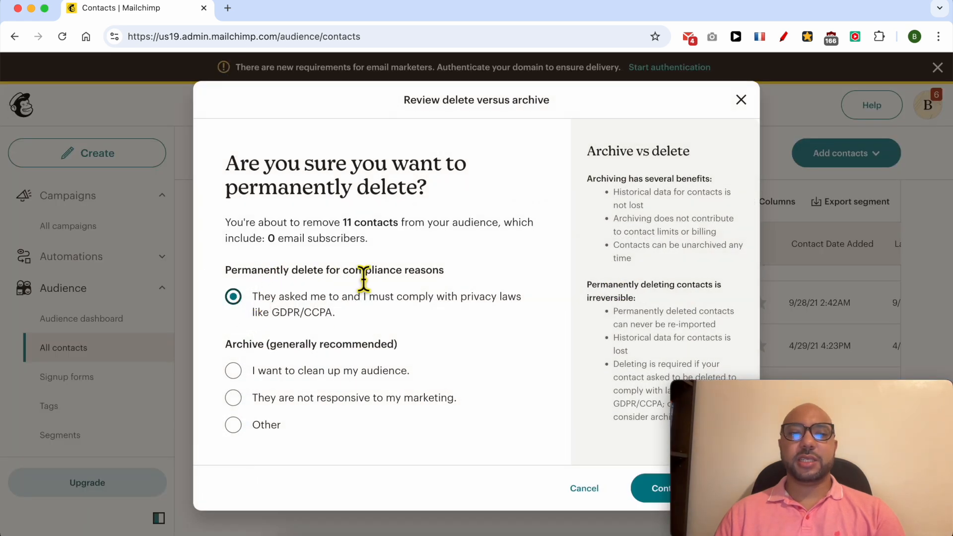
pyautogui.moveTo(752, 389); pyautogui.dragTo(835, 392)
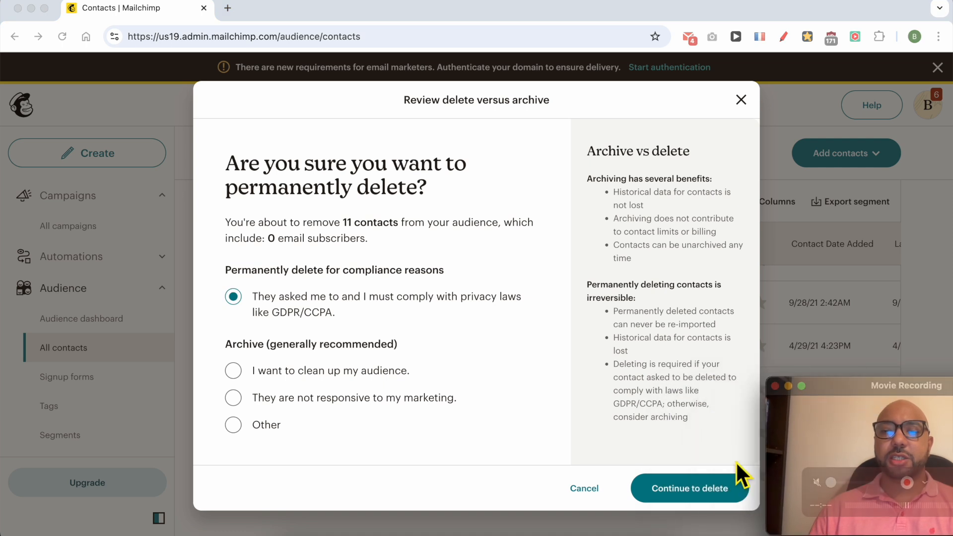
pyautogui.click(700, 491)
pyautogui.click(684, 490)
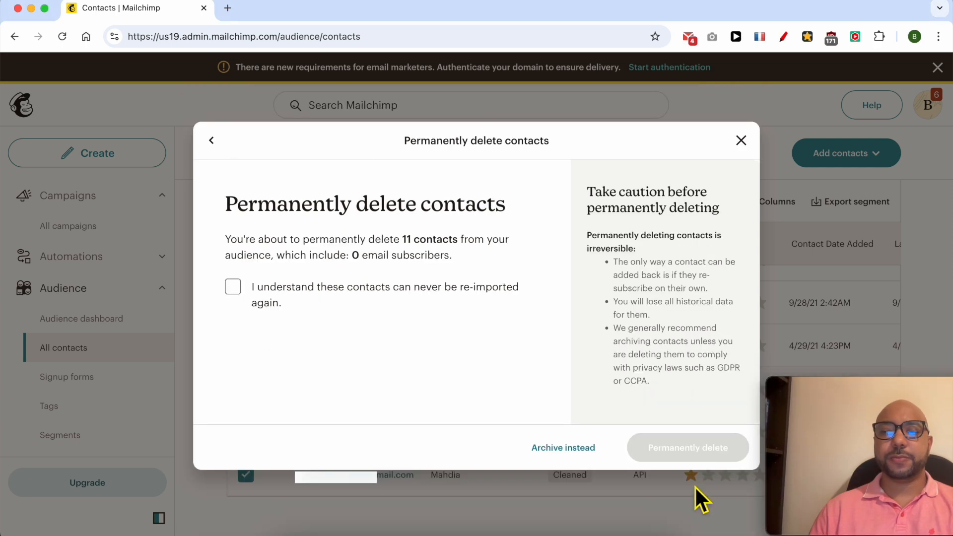
# Acknowledge that the contacts can never be re-imported, enter PERMANENTLY DELETE as confirmation and permanently delete them.
pyautogui.moveTo(229, 247); pyautogui.dragTo(464, 252)
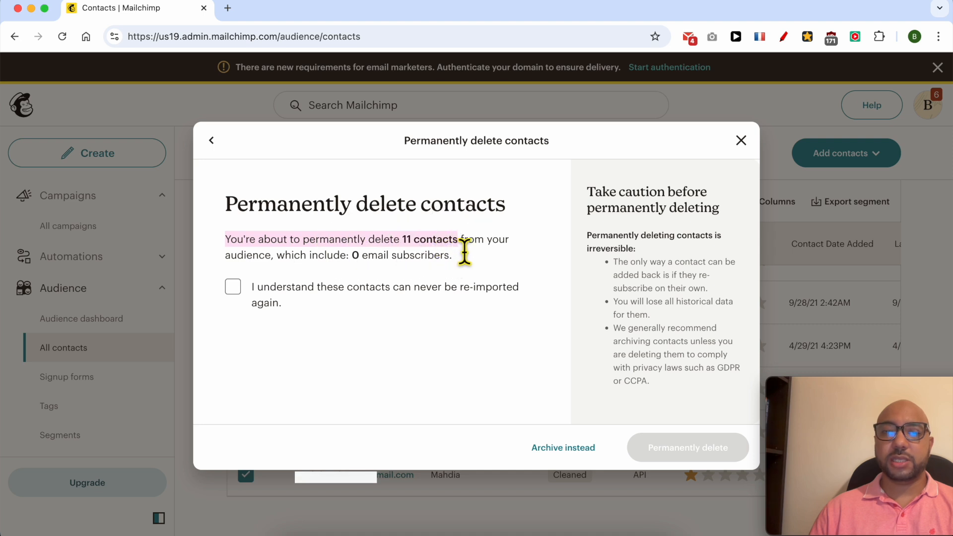
pyautogui.moveTo(402, 240); pyautogui.dragTo(466, 246)
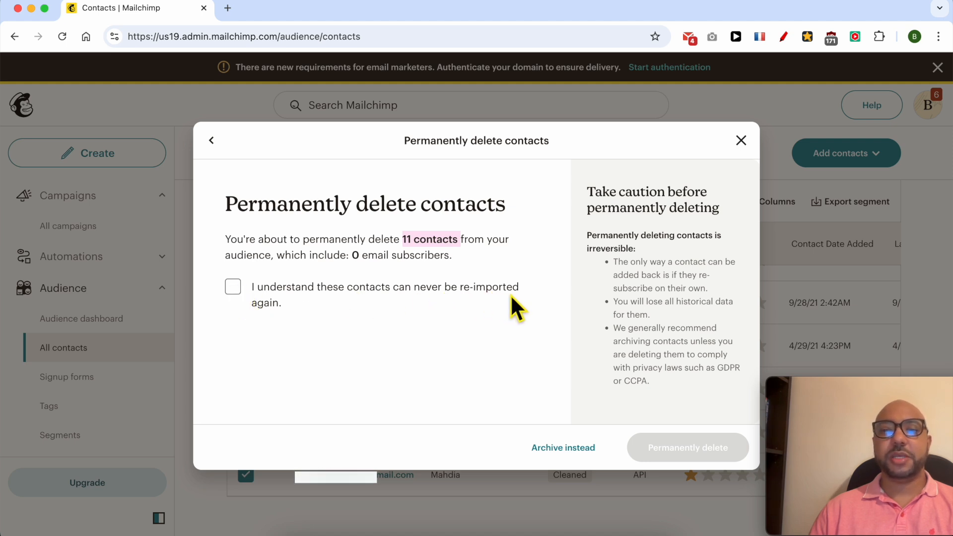
pyautogui.click(233, 290)
pyautogui.click(336, 373)
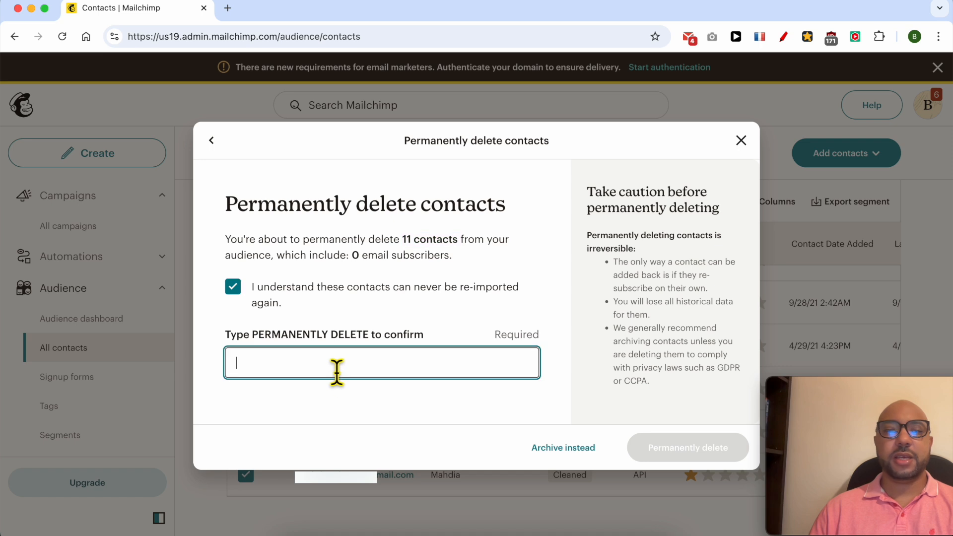
pyautogui.write('PERMANENT')
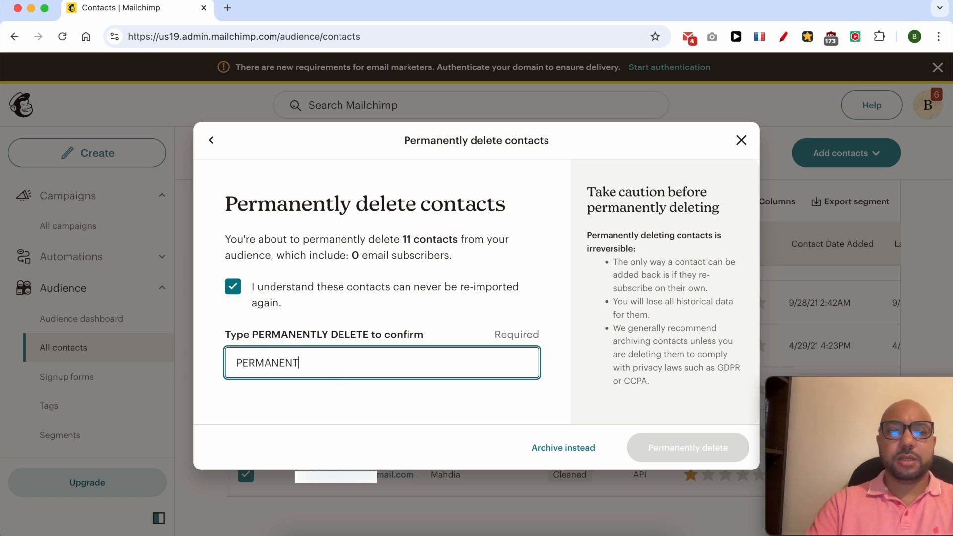
pyautogui.write('LY DELETE')
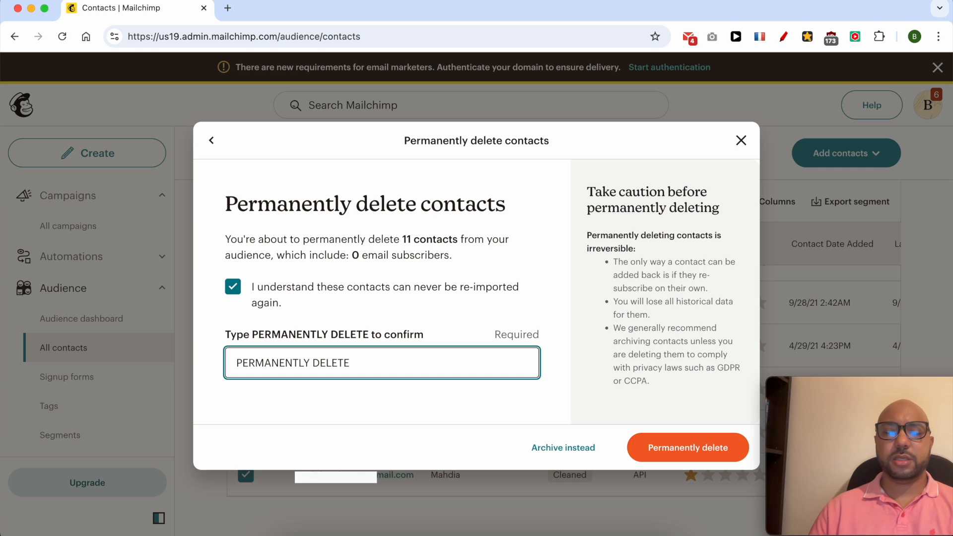
pyautogui.click(693, 446)
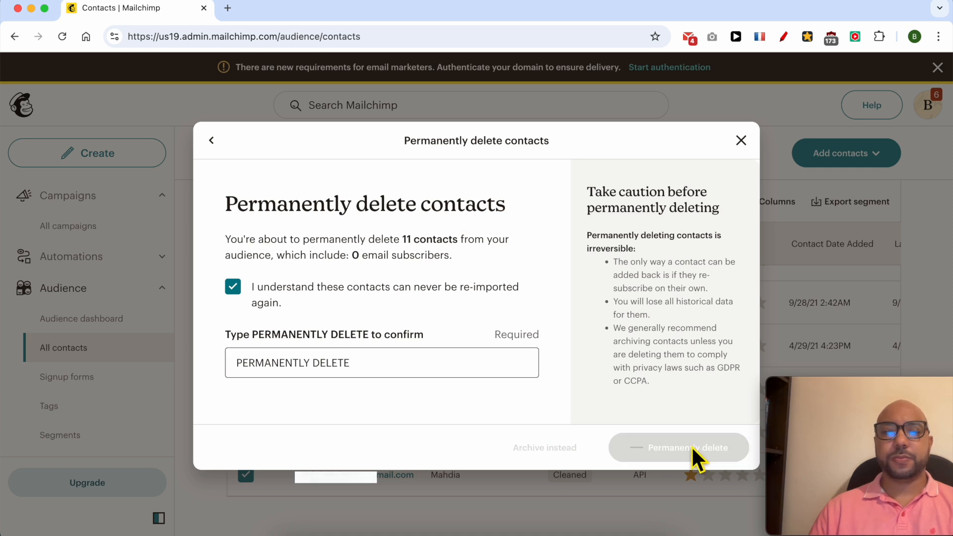